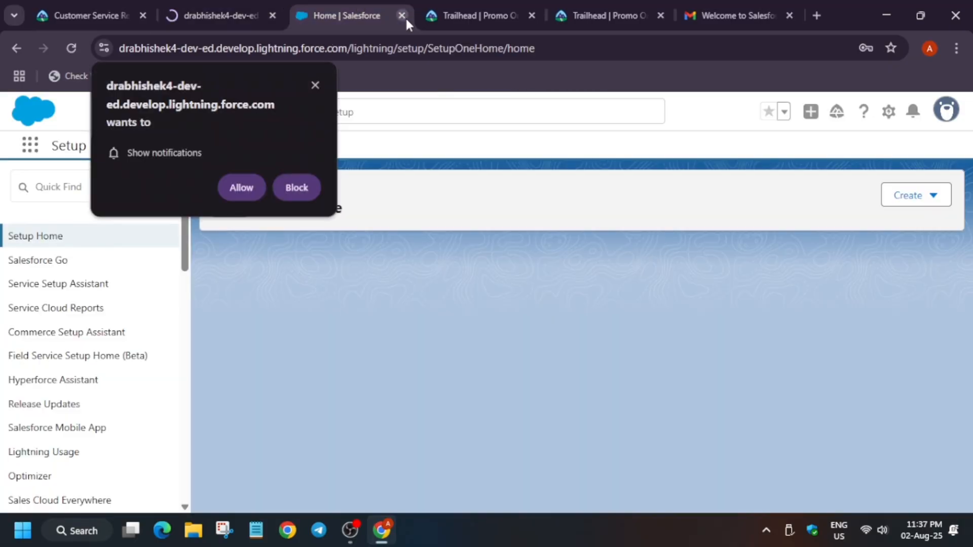
# Step: Close the surplus Setup and Trailhead promo browser tabs
pyautogui.click(403, 15)
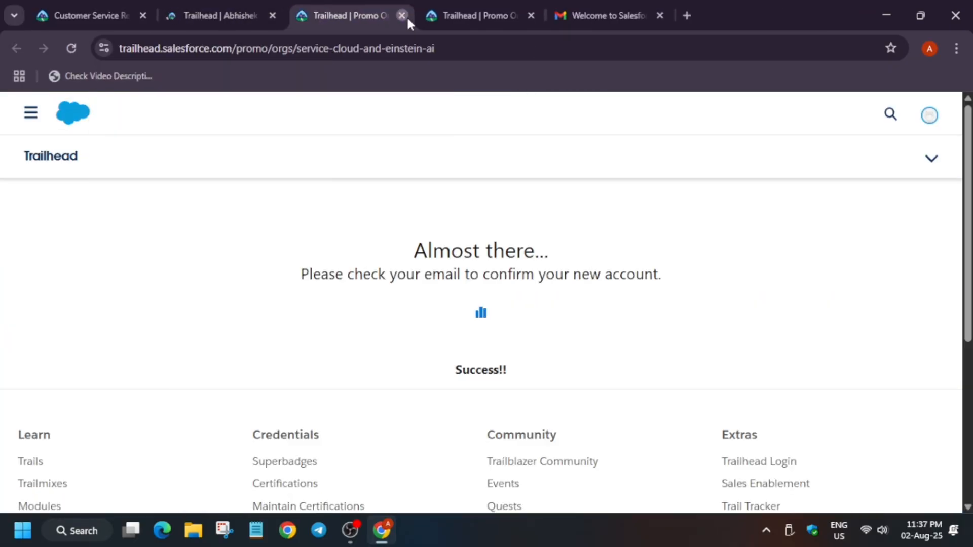
pyautogui.click(407, 17)
pyautogui.click(406, 16)
pyautogui.click(406, 16)
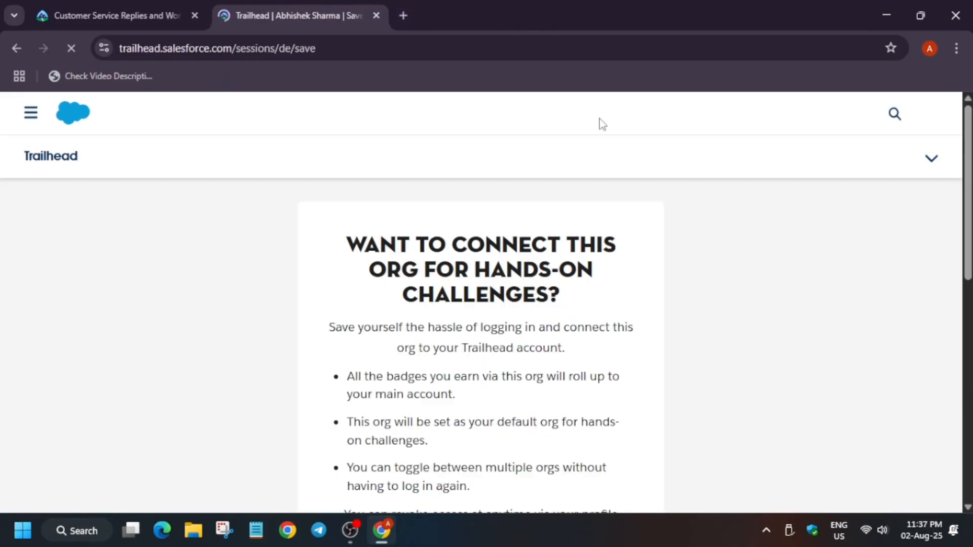
# Step: Continue past the org connection prompt to the Get Started with Einstein AI for Service Cloud project and launch the hands-on org
pyautogui.scroll(-5, 627, 335)
pyautogui.click(564, 338)
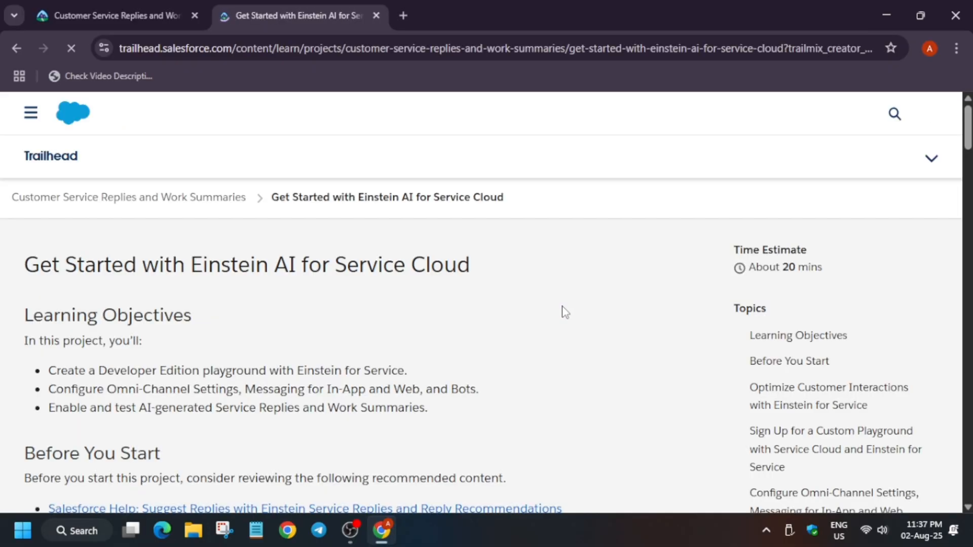
pyautogui.scroll(-20, 536, 414)
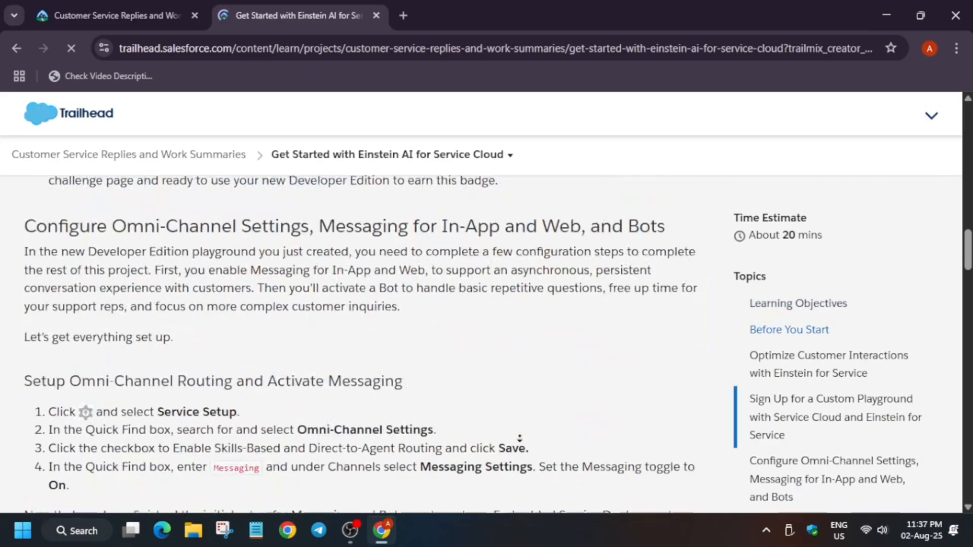
pyautogui.scroll(5, 621, 357)
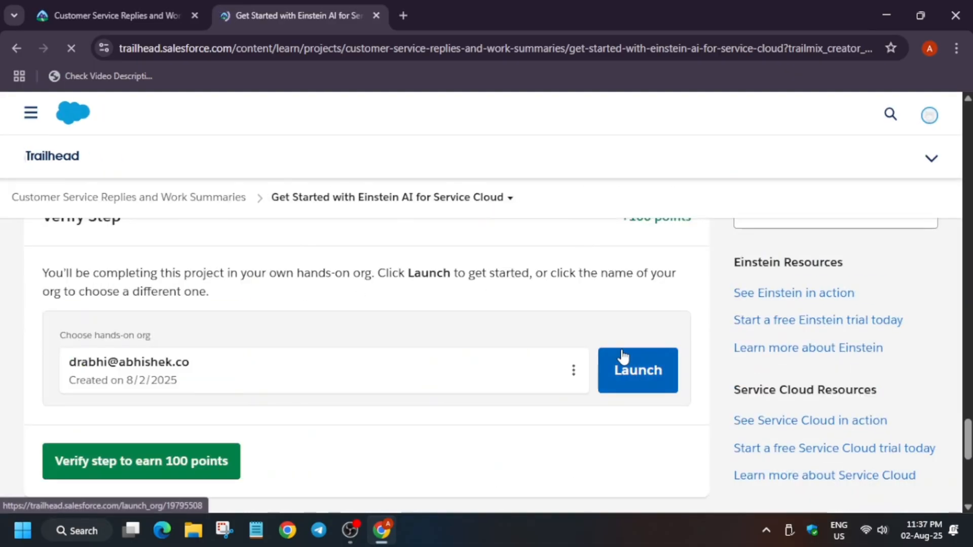
pyautogui.click(632, 375)
pyautogui.click(358, 10)
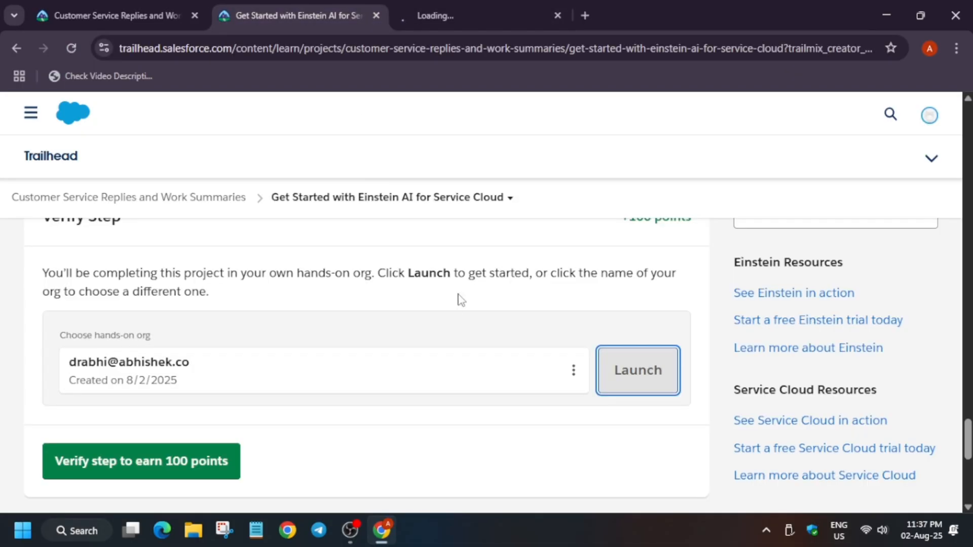
# Step: Review the Omni-Channel and Messaging setup instructions and copy the Omni-Channel Settings name
pyautogui.scroll(8, 469, 285)
pyautogui.scroll(15, 505, 135)
pyautogui.scroll(-6, 355, 369)
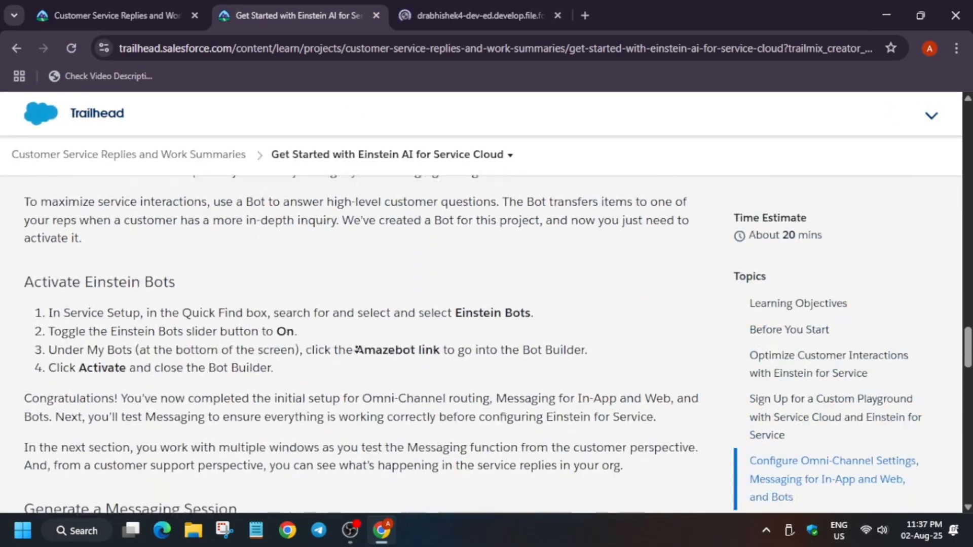
pyautogui.scroll(15, 421, 134)
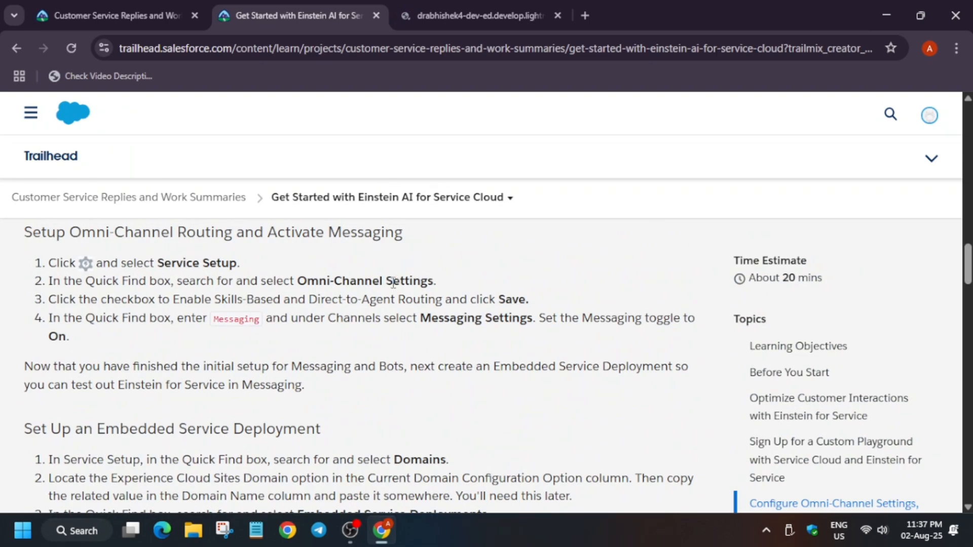
pyautogui.scroll(7, 390, 284)
pyautogui.scroll(-6, 390, 285)
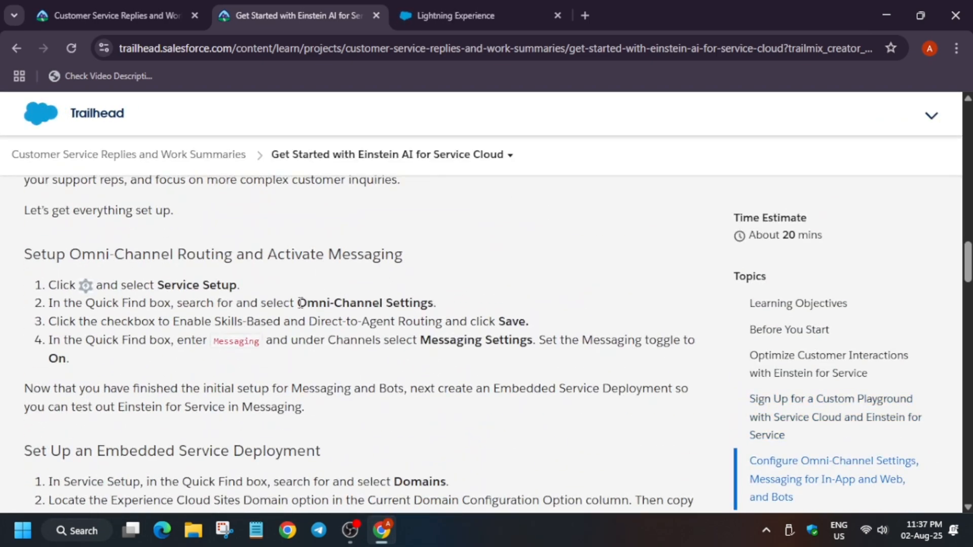
pyautogui.moveTo(299, 303); pyautogui.dragTo(435, 301)
pyautogui.hotkey('ctrl', 'c')
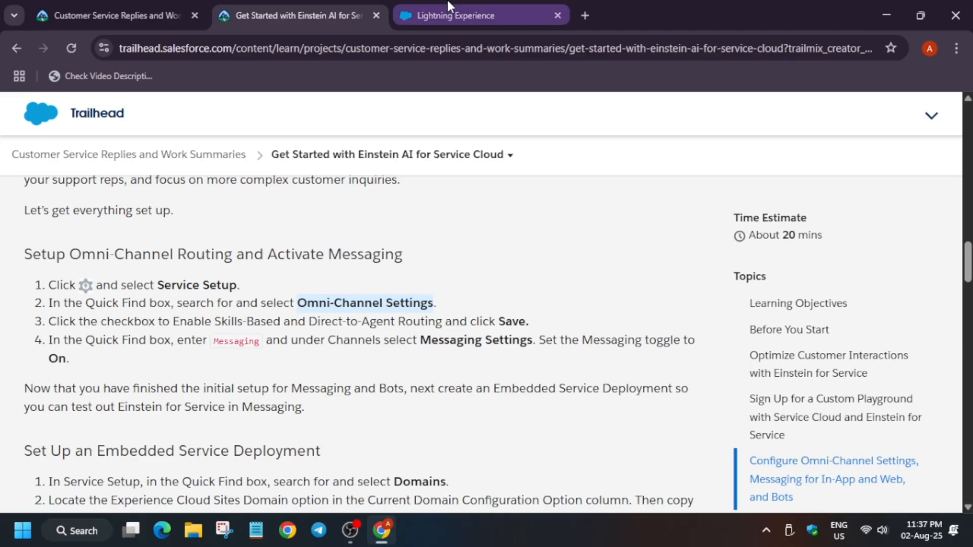
# Step: Open Service Setup from the org's setup menu and close the old Setup tab
pyautogui.click(446, 14)
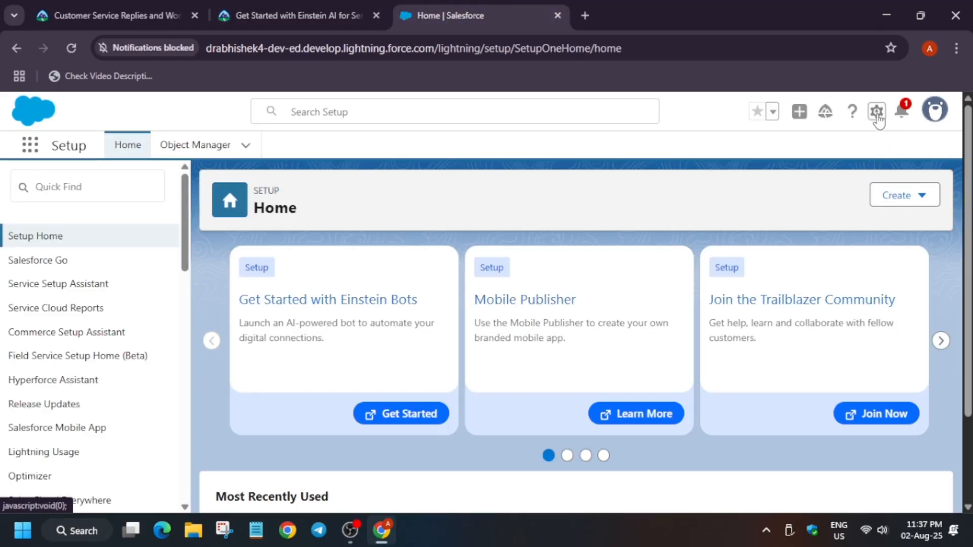
pyautogui.click(877, 112)
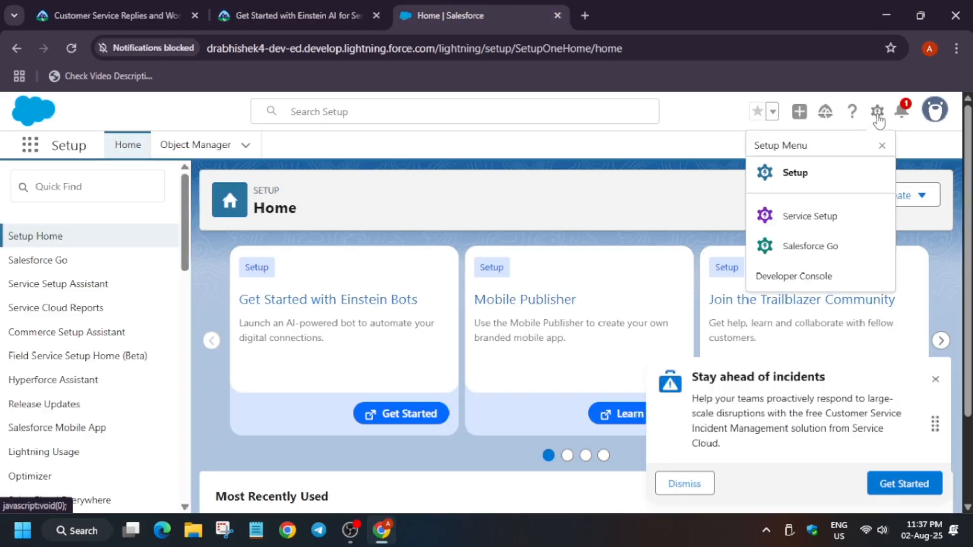
pyautogui.click(810, 216)
pyautogui.click(543, 6)
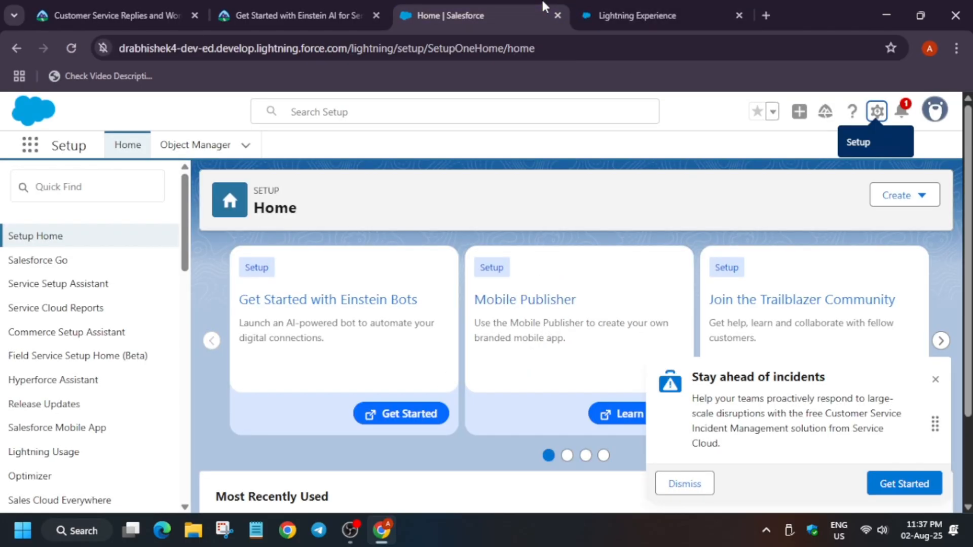
pyautogui.click(558, 15)
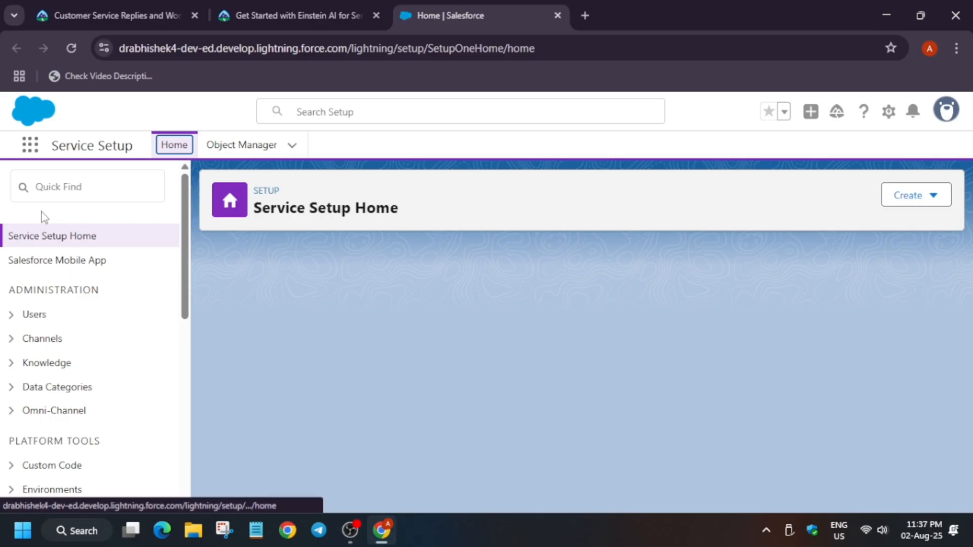
# Step: Paste Omni-Channel Settings into Quick Find and open the Omni-Channel Settings page
pyautogui.click(86, 190)
pyautogui.hotkey('ctrl', 'v')
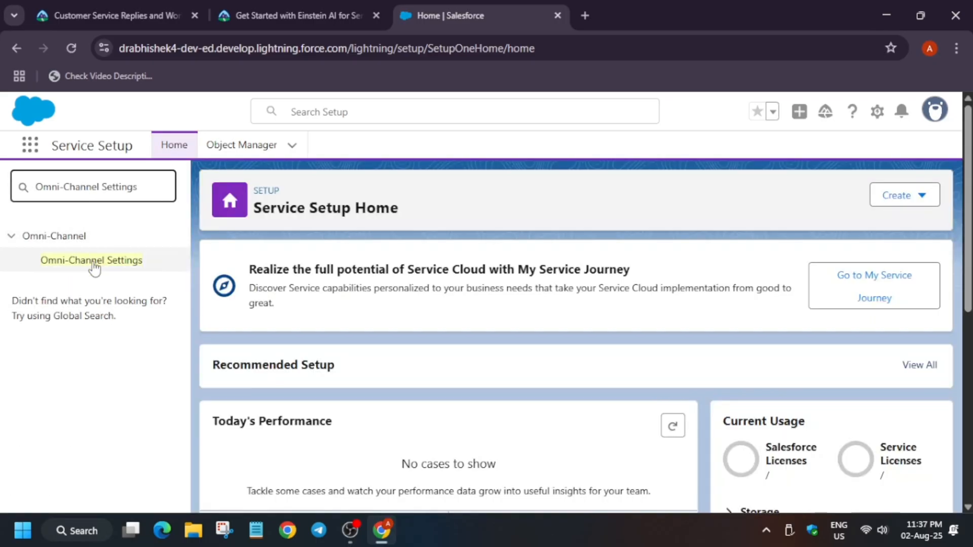
pyautogui.click(94, 261)
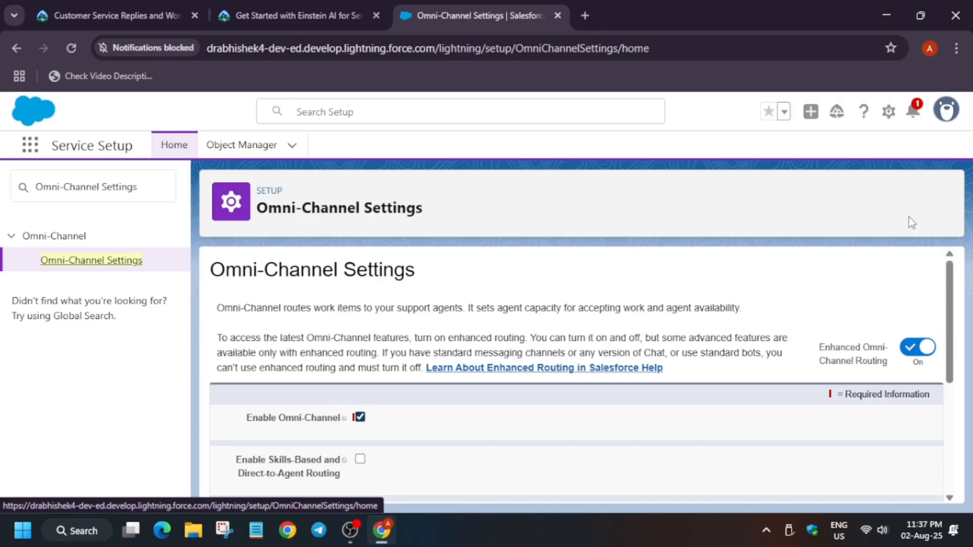
# Step: Enable Skills-Based and Direct-to-Agent Routing, dismiss the pop-ups, and save the Omni-Channel settings
pyautogui.scroll(-1, 501, 390)
pyautogui.scroll(-2, 501, 390)
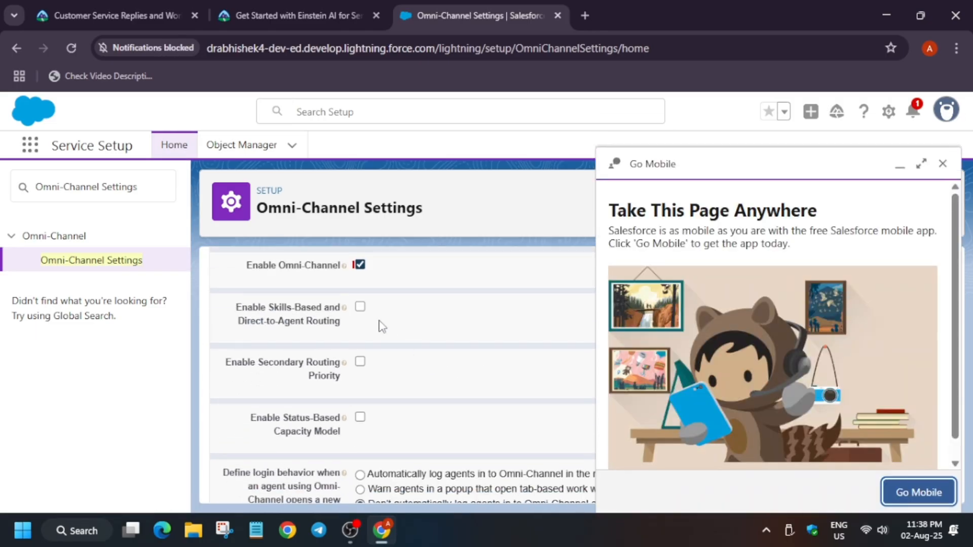
pyautogui.click(360, 307)
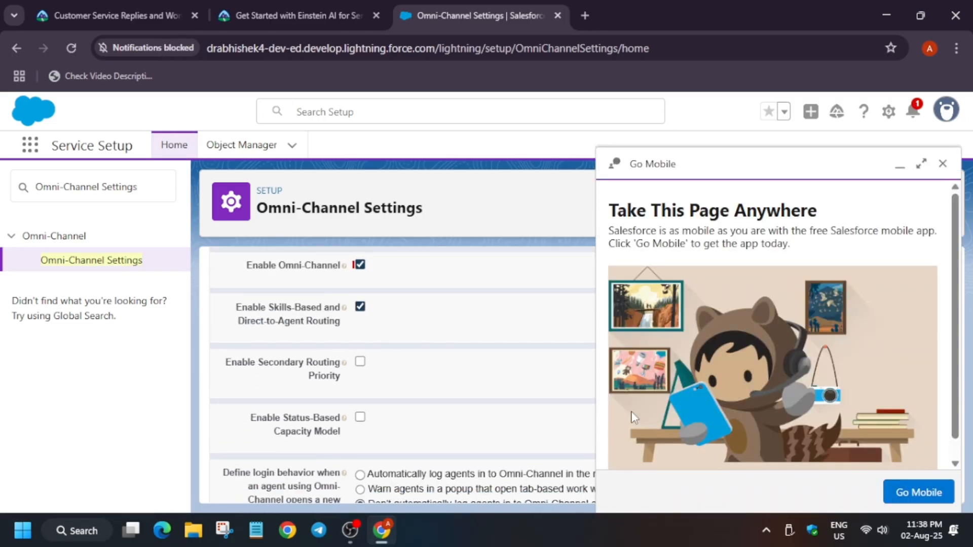
pyautogui.click(942, 163)
pyautogui.scroll(-2, 906, 421)
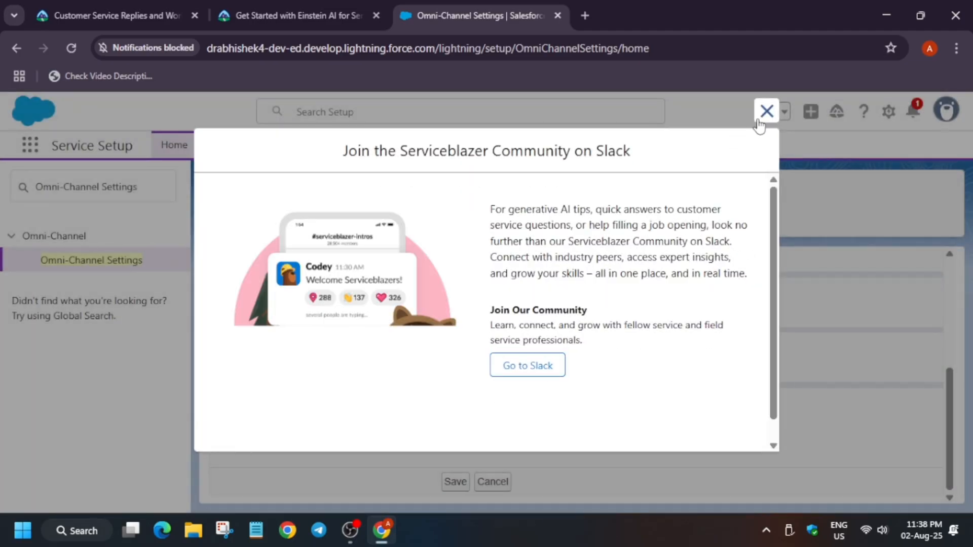
pyautogui.click(765, 111)
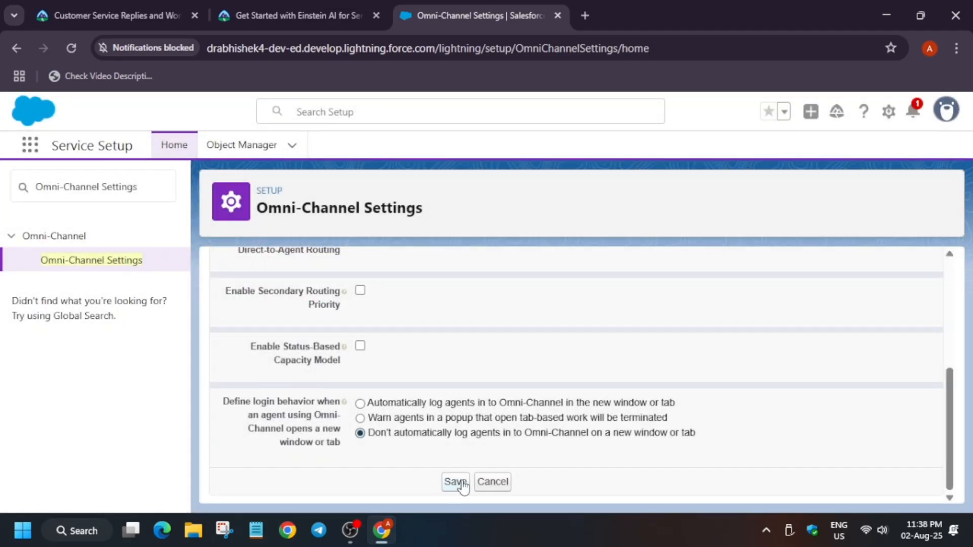
pyautogui.click(456, 482)
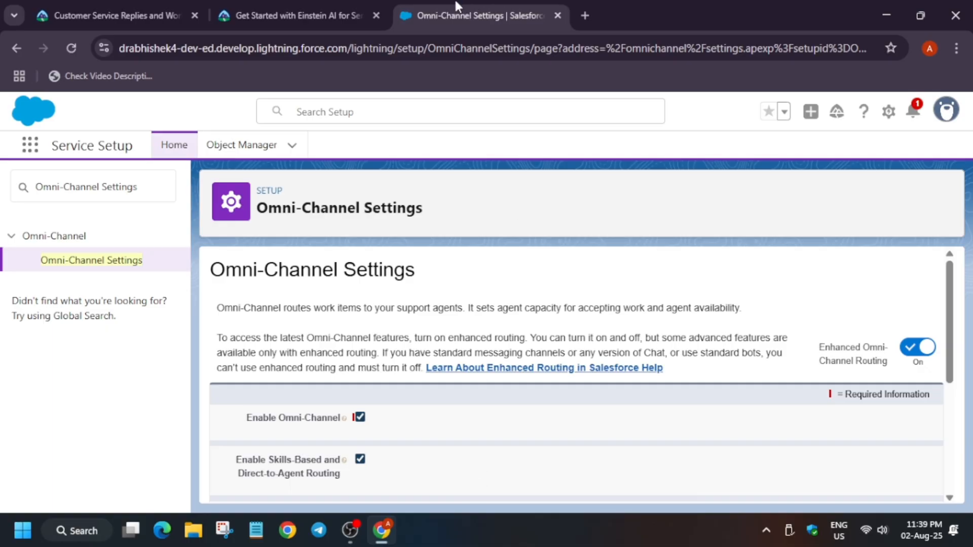
# Step: Copy the Messaging keyword from the project instructions
pyautogui.click(316, 7)
pyautogui.scroll(-1, 302, 304)
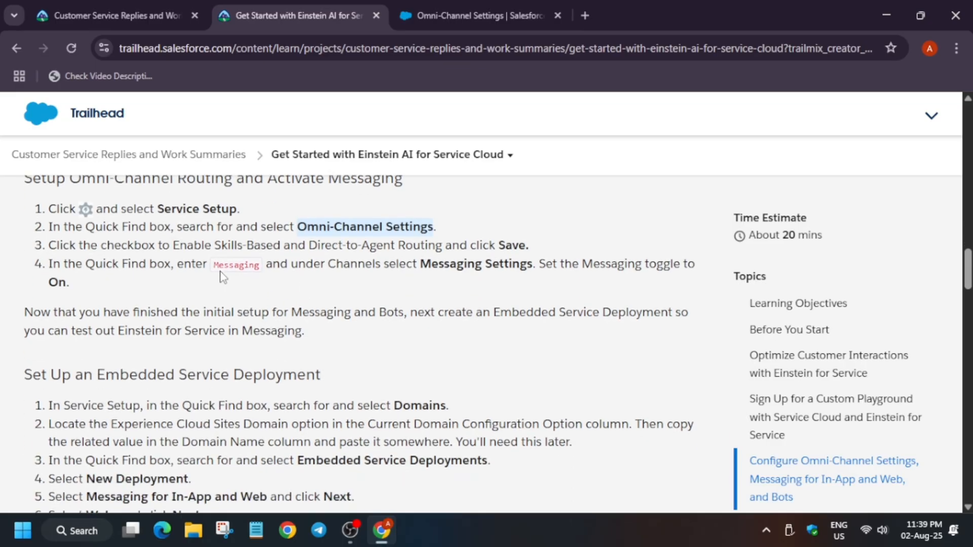
pyautogui.moveTo(210, 261); pyautogui.dragTo(268, 278)
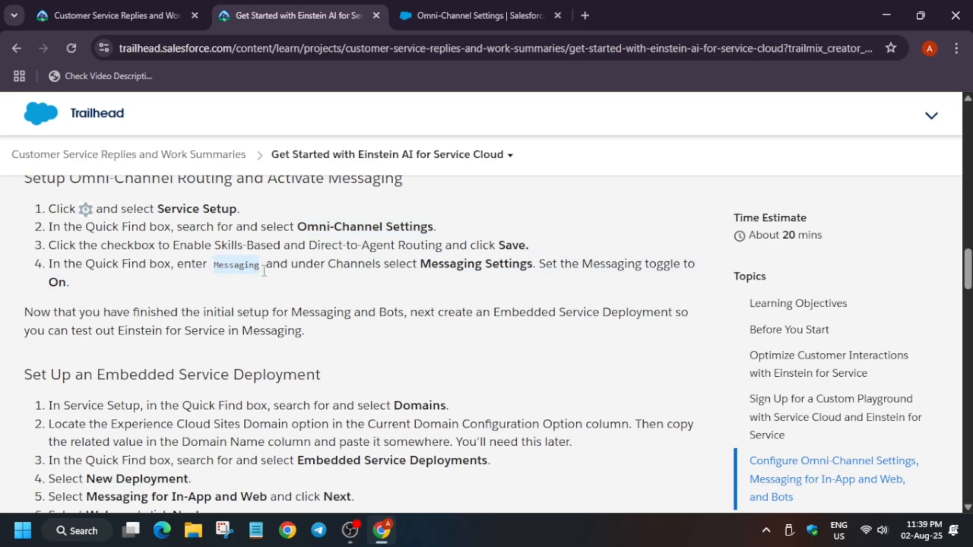
# Step: Search Quick Find for Messaging, open Messaging Settings, and turn the Messaging toggle on
pyautogui.click(471, 15)
pyautogui.tripleClick(155, 198)
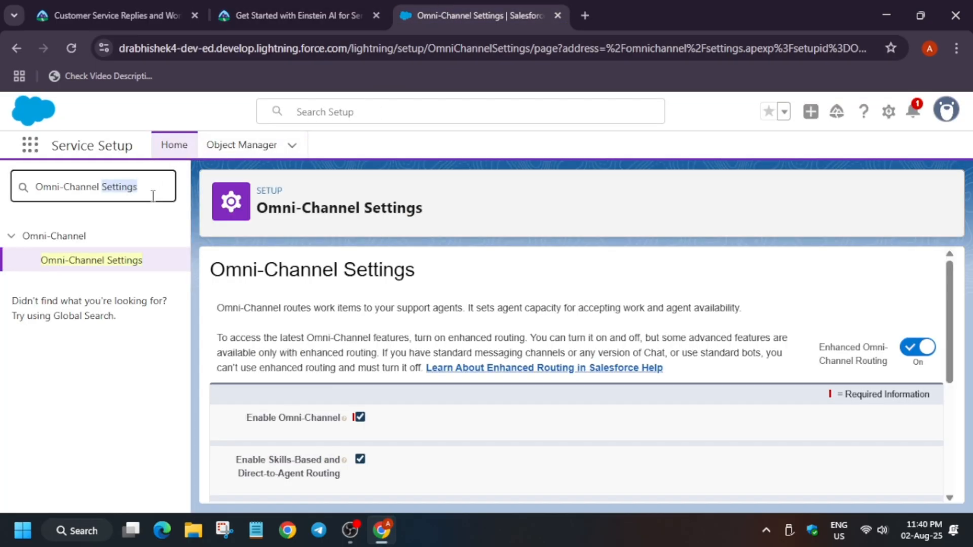
pyautogui.write('Messaging')
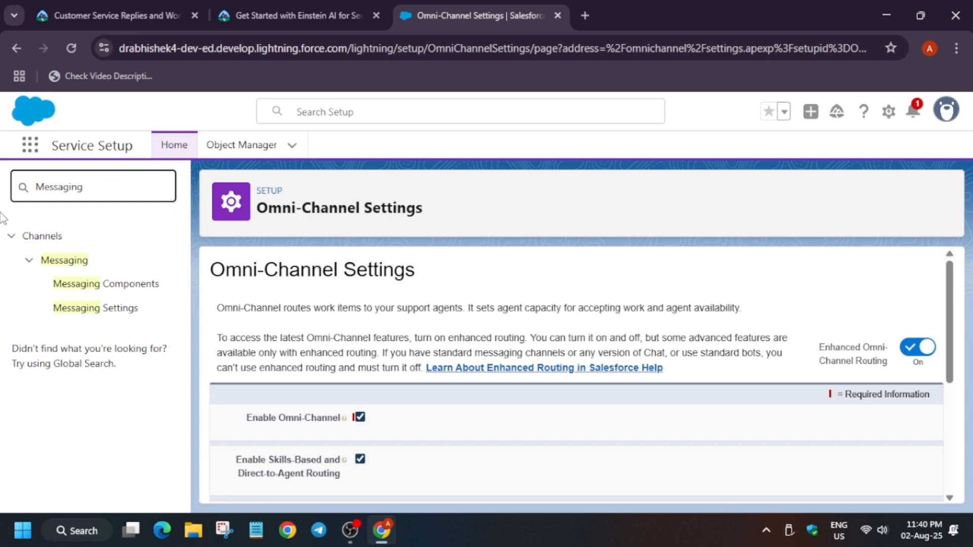
pyautogui.click(123, 310)
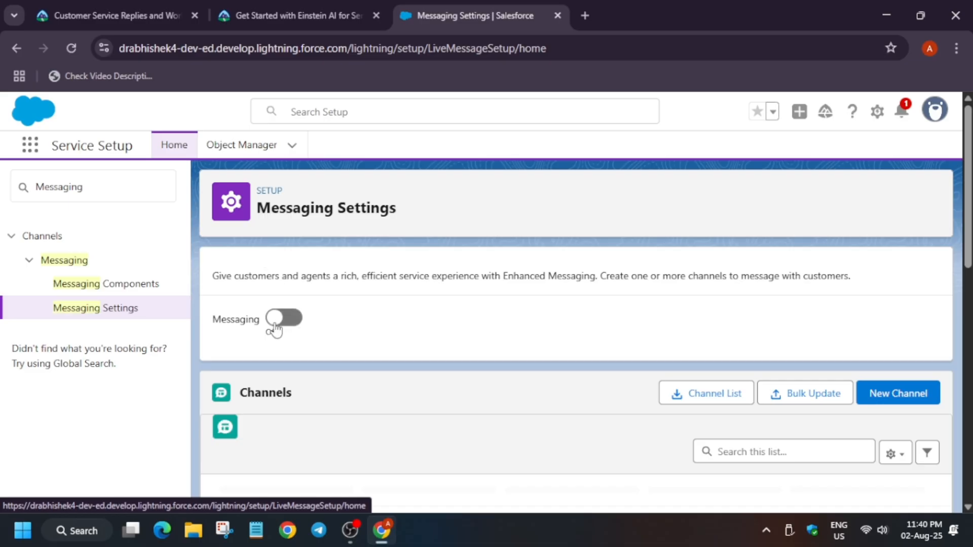
pyautogui.click(276, 319)
# Step: Copy the Domains keyword from the Embedded Service Deployment instructions
pyautogui.click(236, 13)
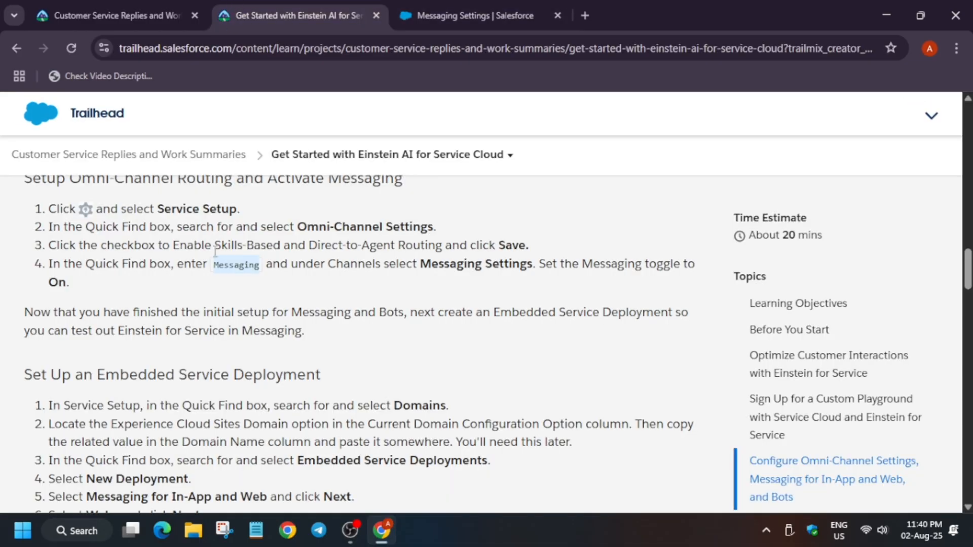
pyautogui.scroll(-3, 197, 330)
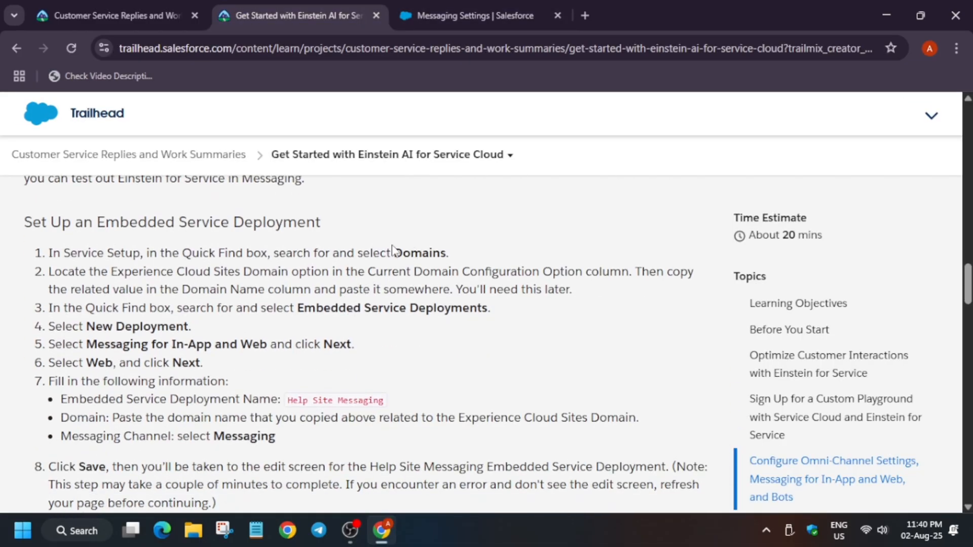
pyautogui.moveTo(395, 250); pyautogui.dragTo(447, 253)
pyautogui.hotkey('ctrl', 'c')
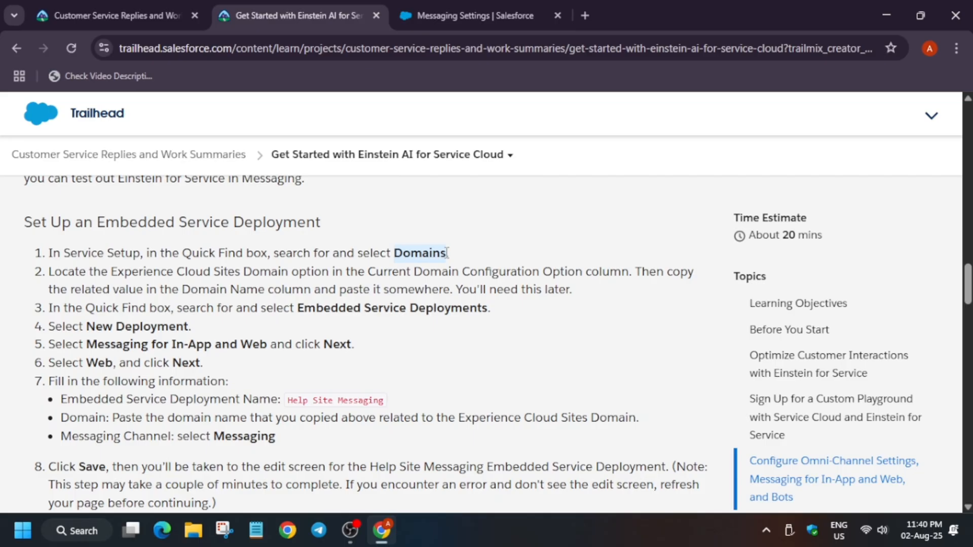
# Step: Paste Domains into Quick Find and open the Domains setup page
pyautogui.click(449, 14)
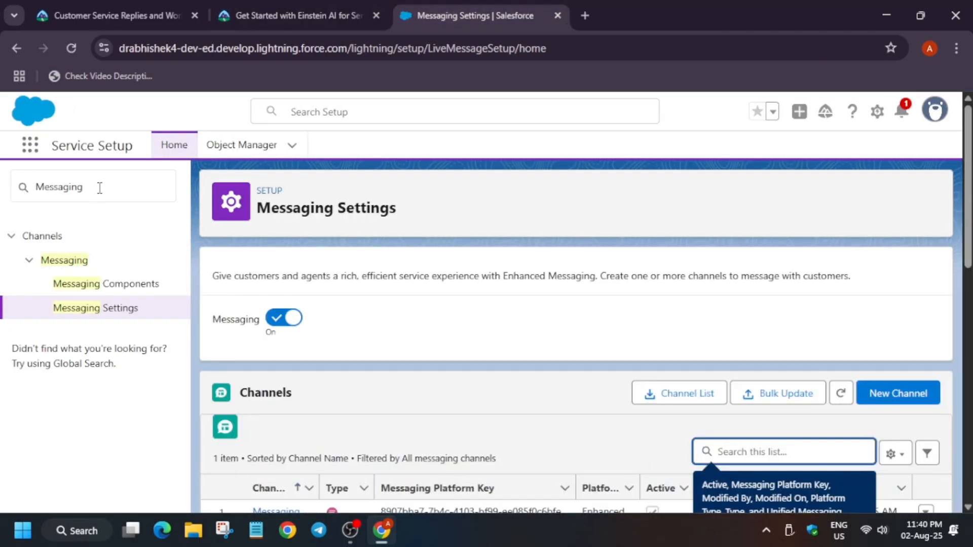
pyautogui.doubleClick(100, 188)
pyautogui.hotkey('ctrl', 'v')
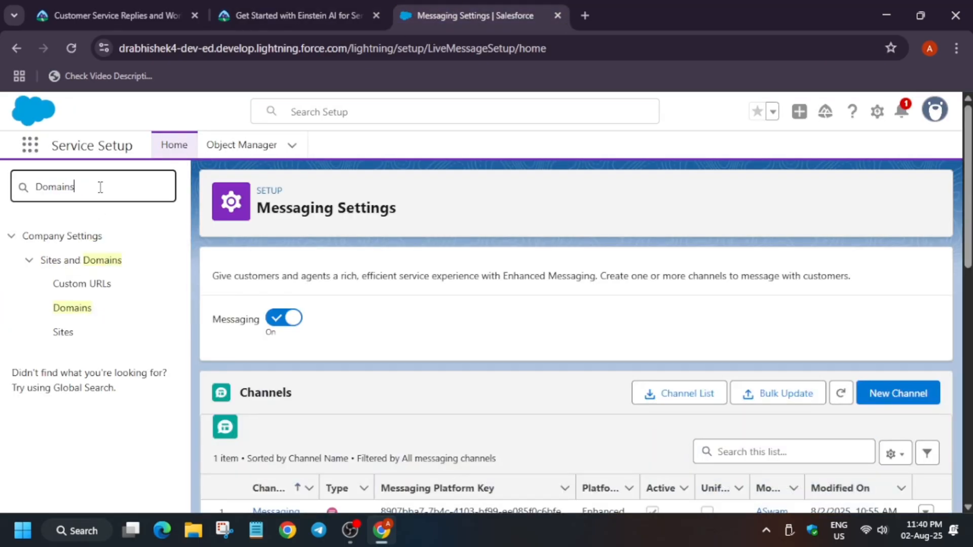
pyautogui.click(76, 310)
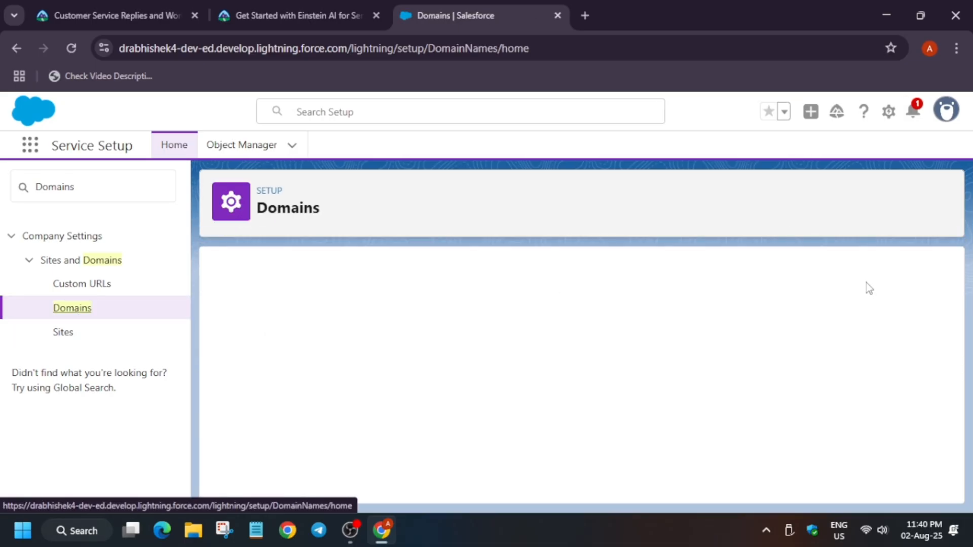
# Step: Select the domain name listed for the Experience Cloud Sites Domain configuration
pyautogui.scroll(-1, 738, 280)
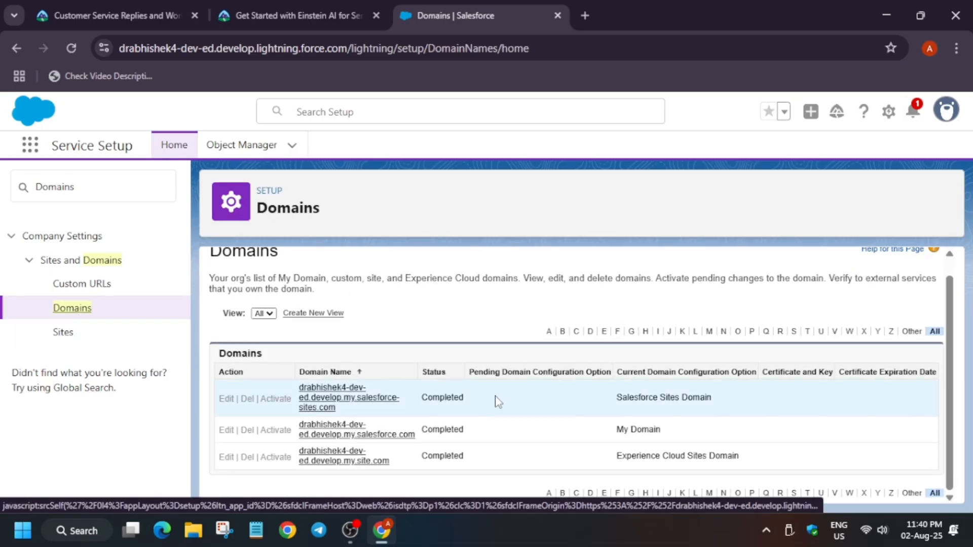
pyautogui.click(256, 529)
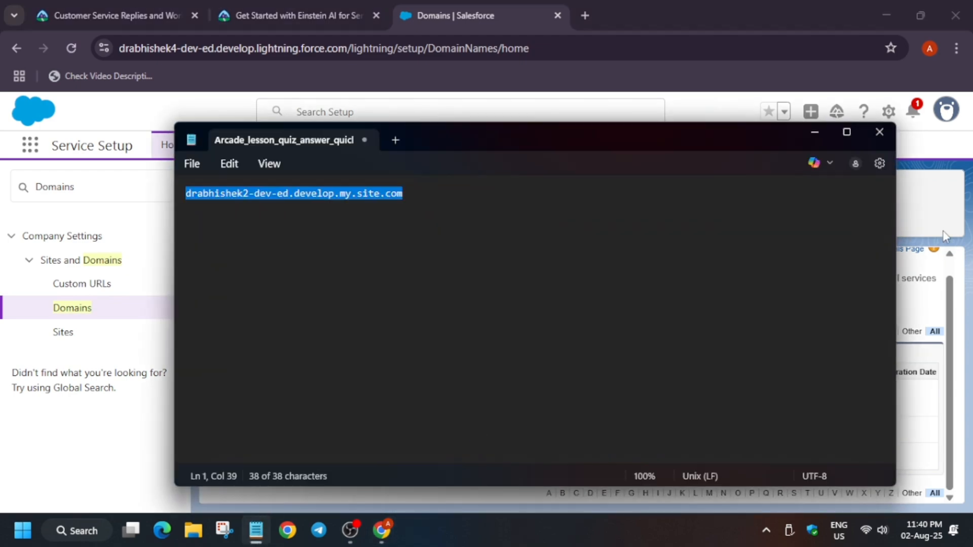
pyautogui.click(945, 232)
pyautogui.moveTo(298, 452); pyautogui.dragTo(393, 464)
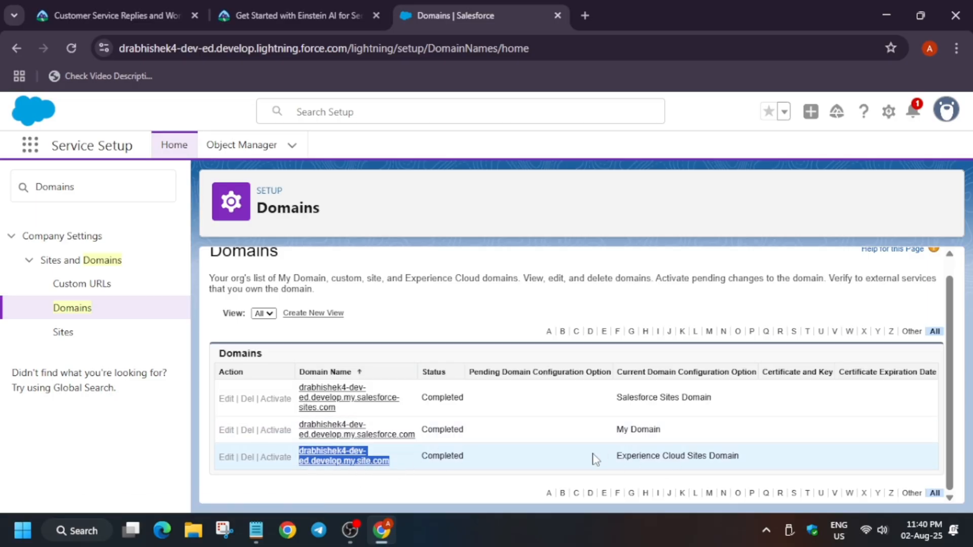
# Step: Save the copied Experience Cloud Sites domain name in Notepad
pyautogui.click(256, 529)
pyautogui.click(435, 407)
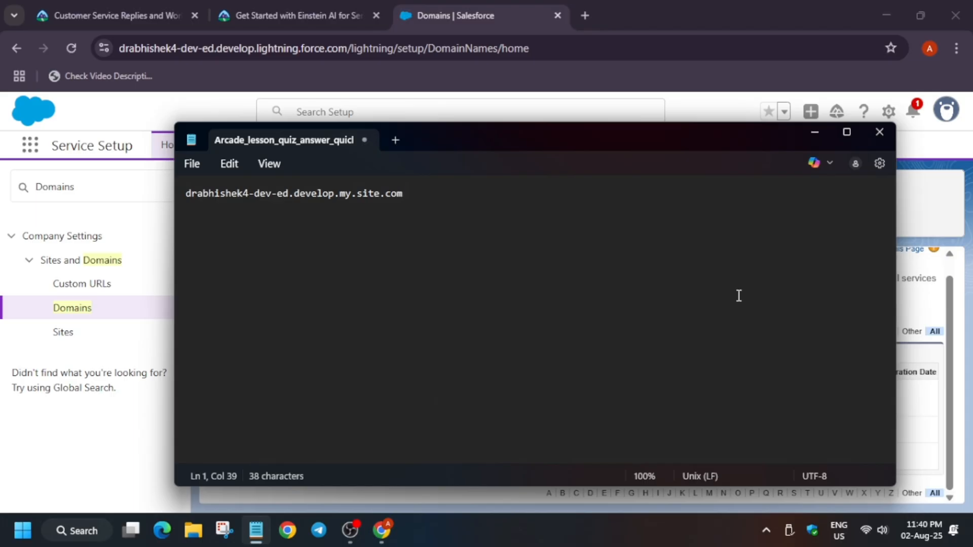
pyautogui.click(960, 222)
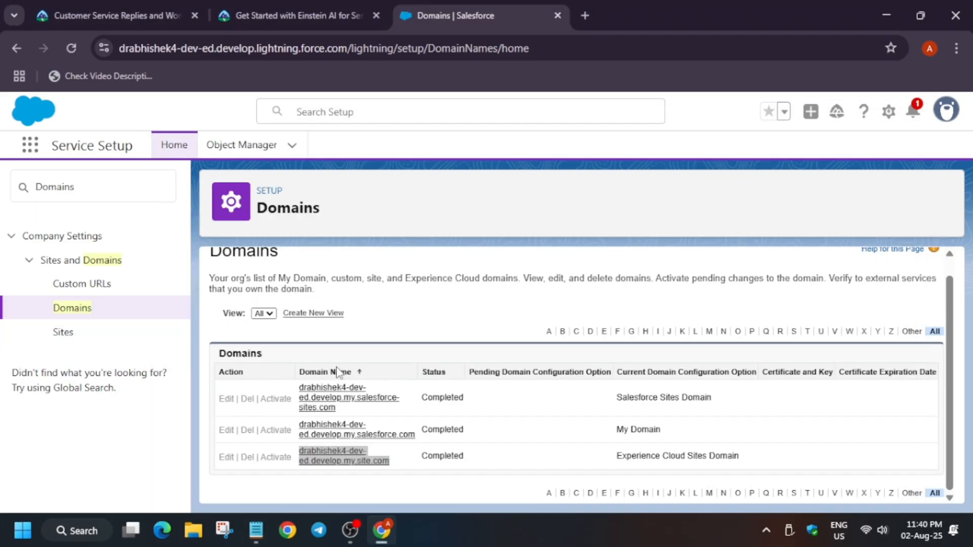
# Step: Copy the Embedded Service Deployments keyword from the Trailhead instructions
pyautogui.click(206, 8)
pyautogui.click(248, 10)
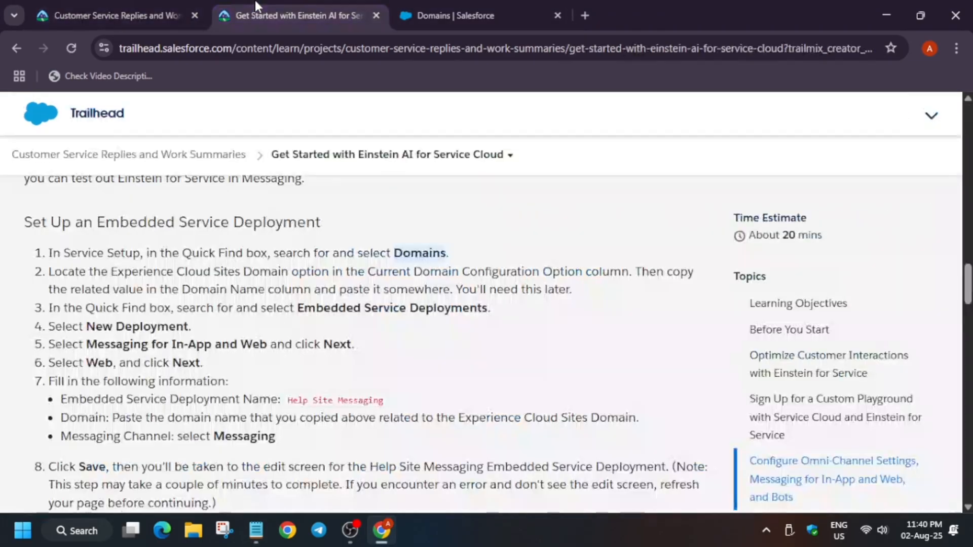
pyautogui.moveTo(299, 308); pyautogui.dragTo(486, 313)
pyautogui.hotkey('ctrl', 'c')
pyautogui.click(300, 307)
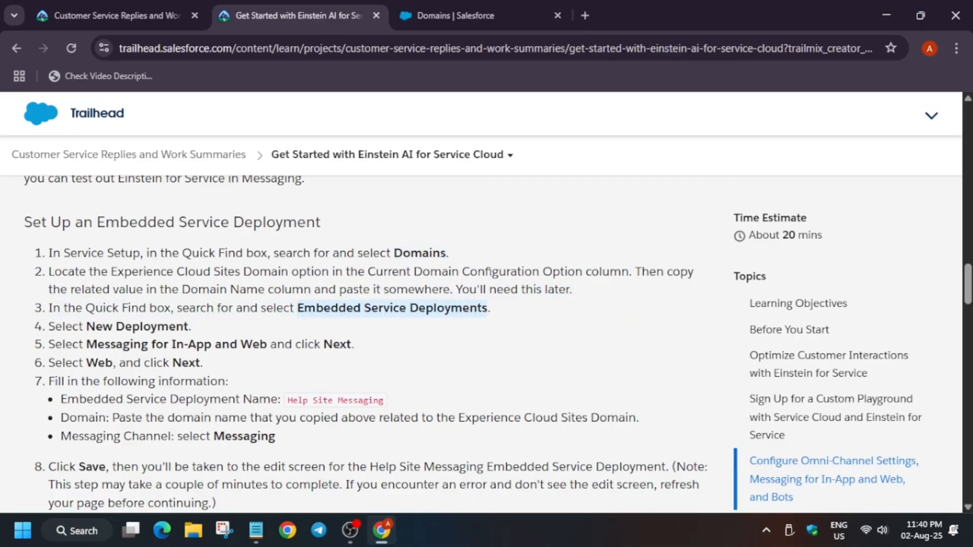
# Step: Paste Embedded Service Deployments into Quick Find and open the Embedded Service Deployments setup page
pyautogui.click(482, 4)
pyautogui.doubleClick(99, 193)
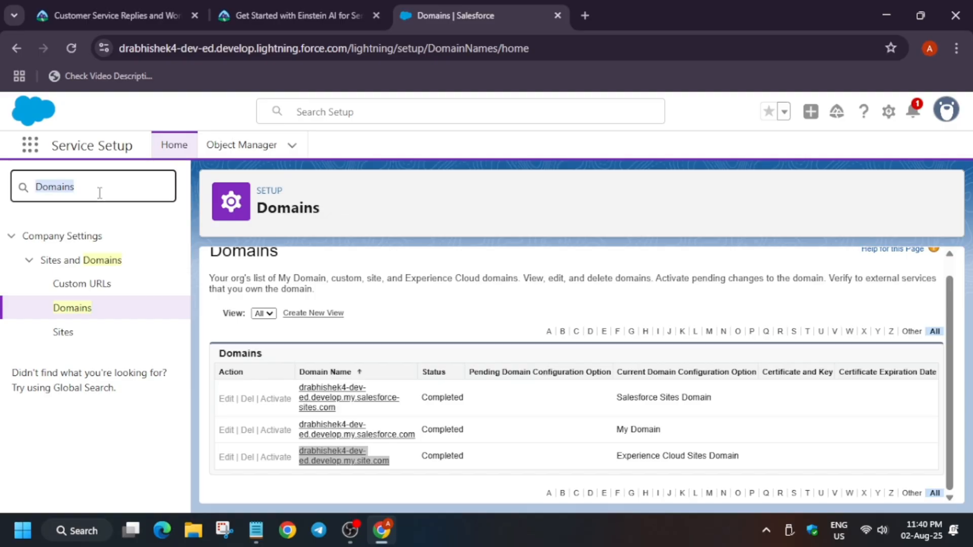
pyautogui.hotkey('ctrl', 'v')
pyautogui.click(95, 296)
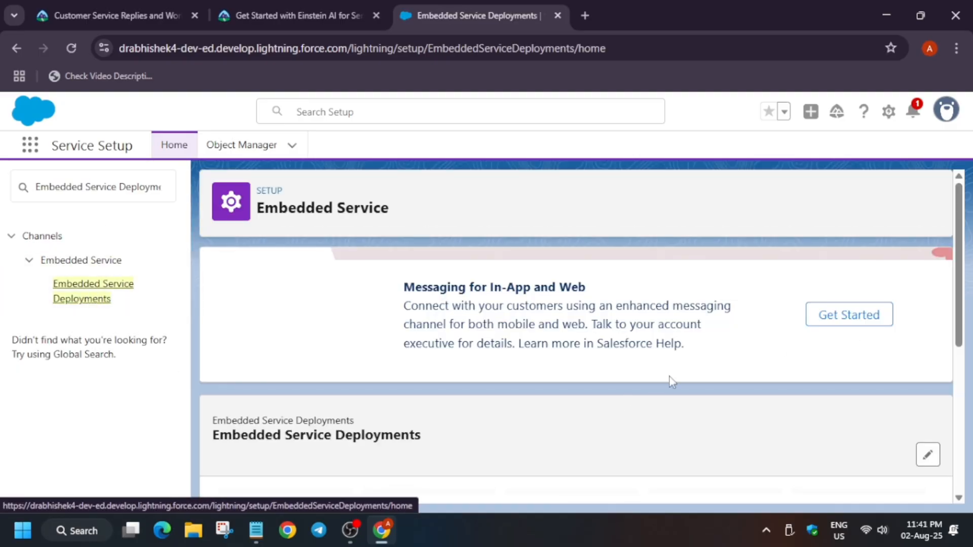
pyautogui.scroll(-3, 480, 429)
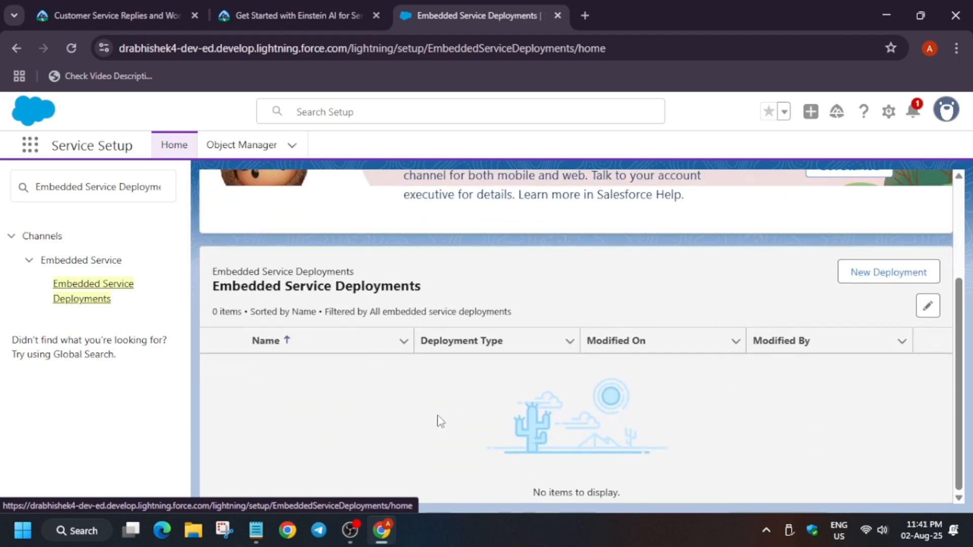
pyautogui.scroll(2, 567, 394)
pyautogui.click(889, 349)
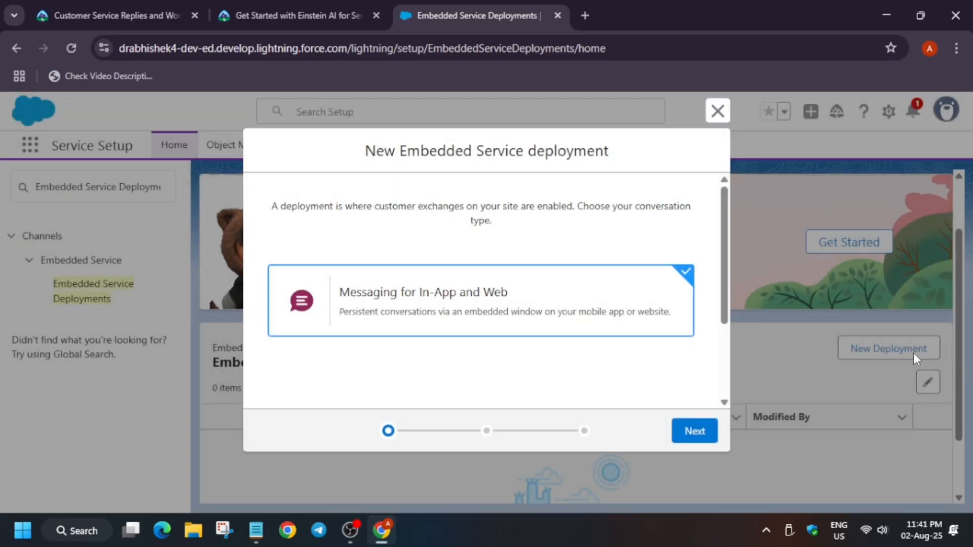
pyautogui.click(717, 111)
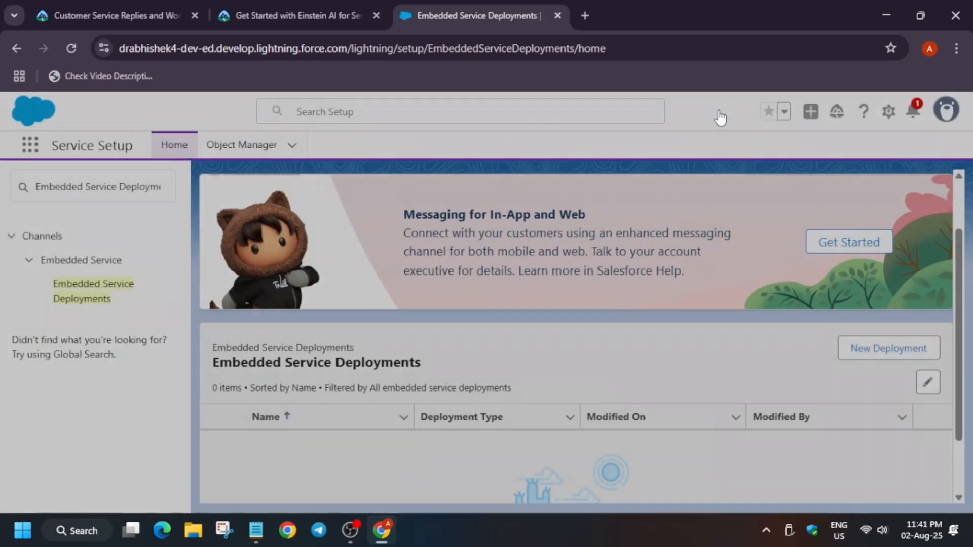
# Step: Start a new deployment, choosing Messaging for In-App and Web and then the Web option
pyautogui.click(856, 355)
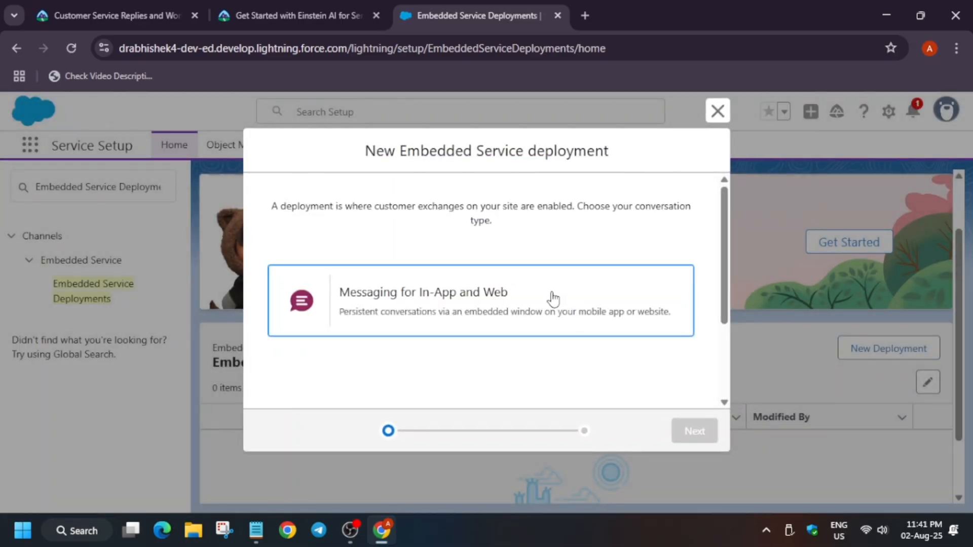
pyautogui.click(552, 300)
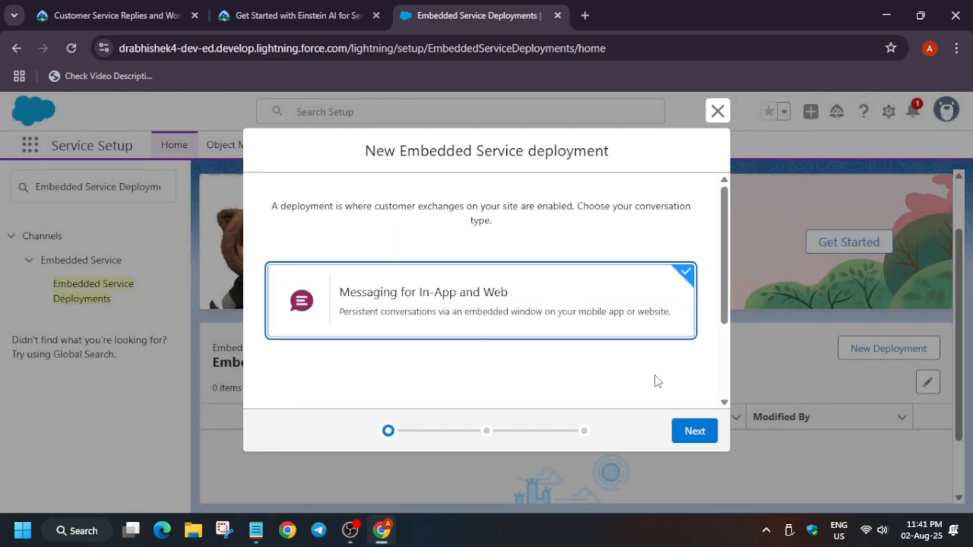
pyautogui.click(692, 430)
pyautogui.click(363, 314)
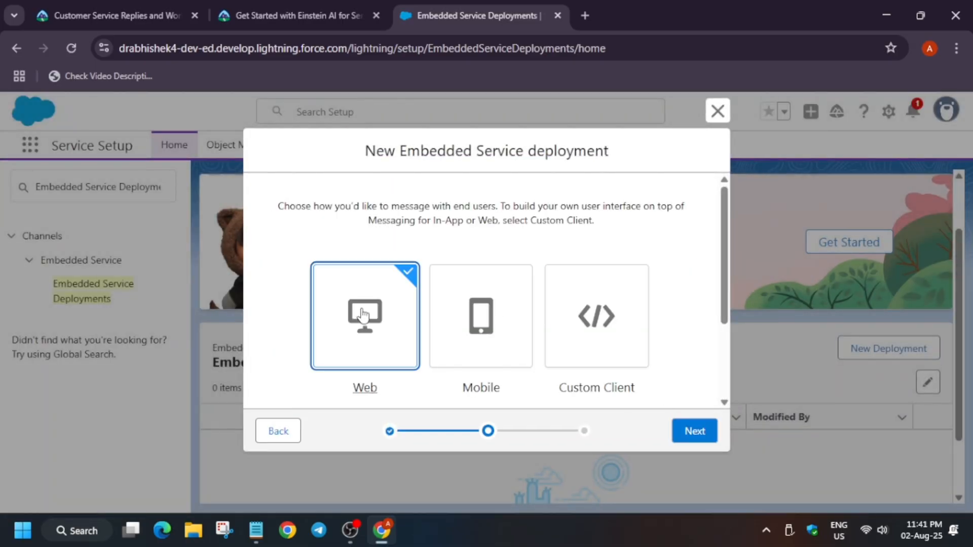
pyautogui.click(695, 431)
# Step: Copy Help Site Messaging from the instructions and paste it as the Embedded Service Deployment Name
pyautogui.click(278, 2)
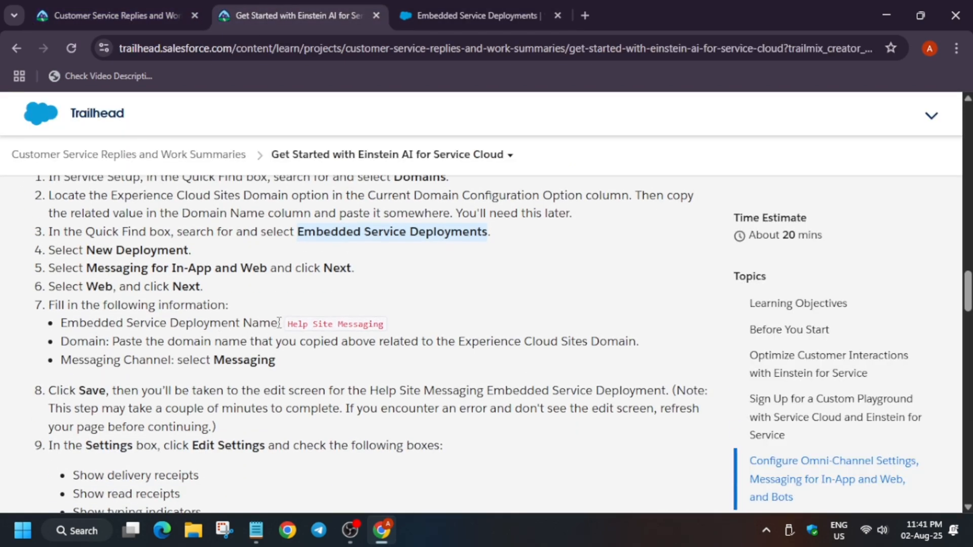
pyautogui.moveTo(285, 323); pyautogui.dragTo(384, 334)
pyautogui.hotkey('ctrl', 'c')
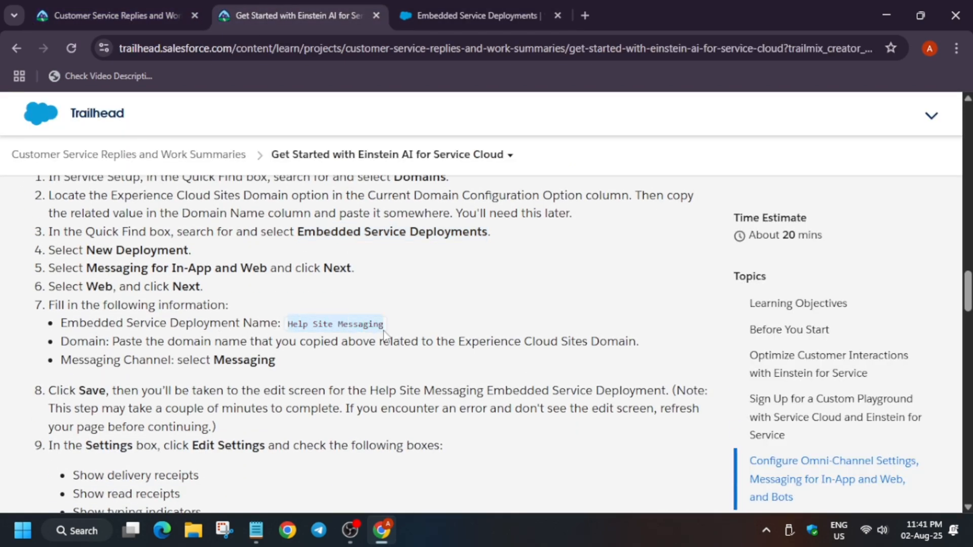
pyautogui.click(477, 15)
pyautogui.click(359, 282)
pyautogui.hotkey('ctrl', 'v')
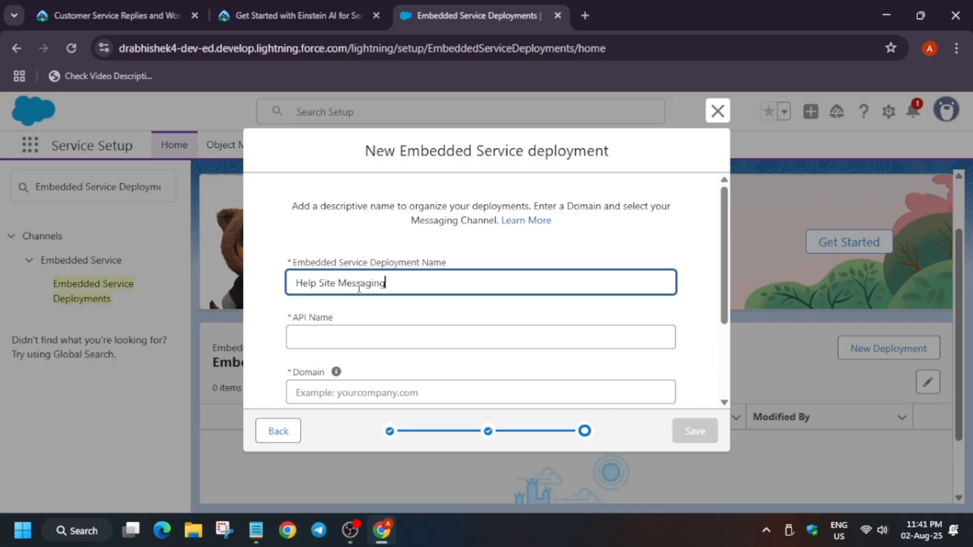
# Step: Choose Messaging as the deployment's messaging channel
pyautogui.scroll(-3, 391, 356)
pyautogui.click(381, 327)
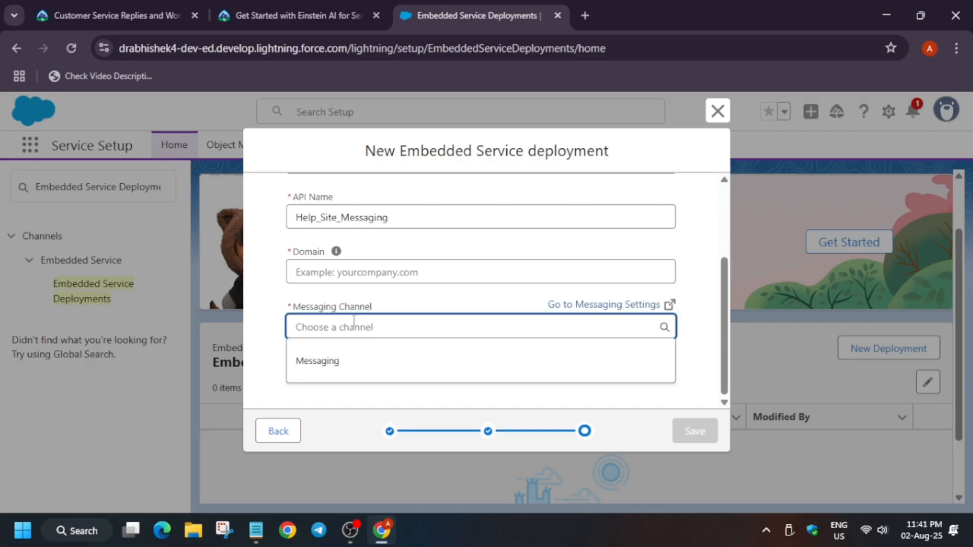
pyautogui.click(341, 361)
# Step: Cut the saved domain from Notepad, paste it into the Domain field, and save the deployment
pyautogui.click(256, 530)
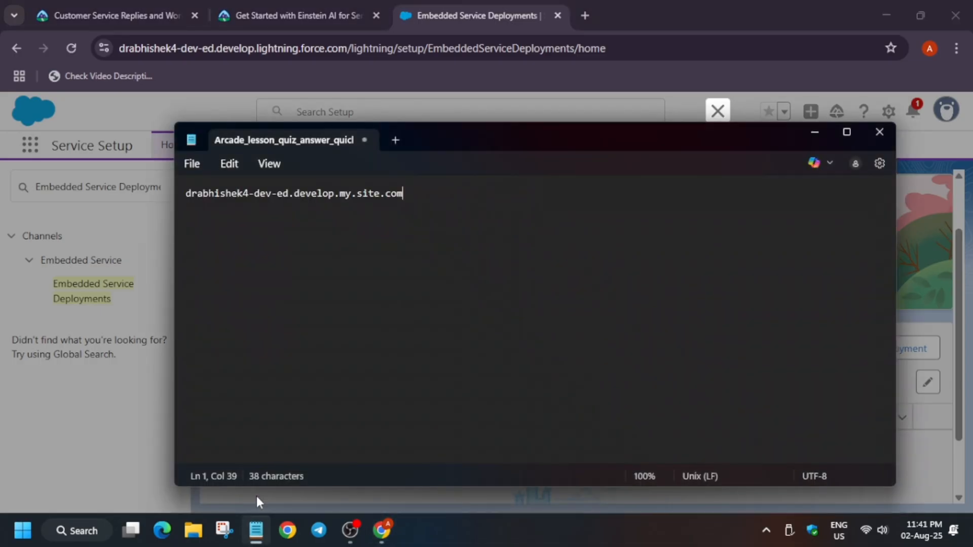
pyautogui.hotkey('ctrl', 'a')
pyautogui.hotkey('ctrl', 'x')
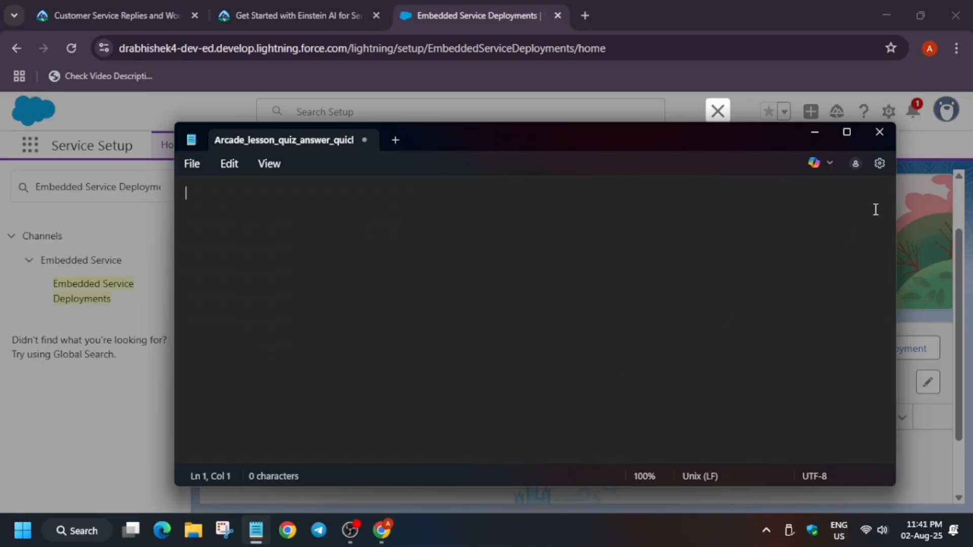
pyautogui.click(880, 132)
pyautogui.click(405, 270)
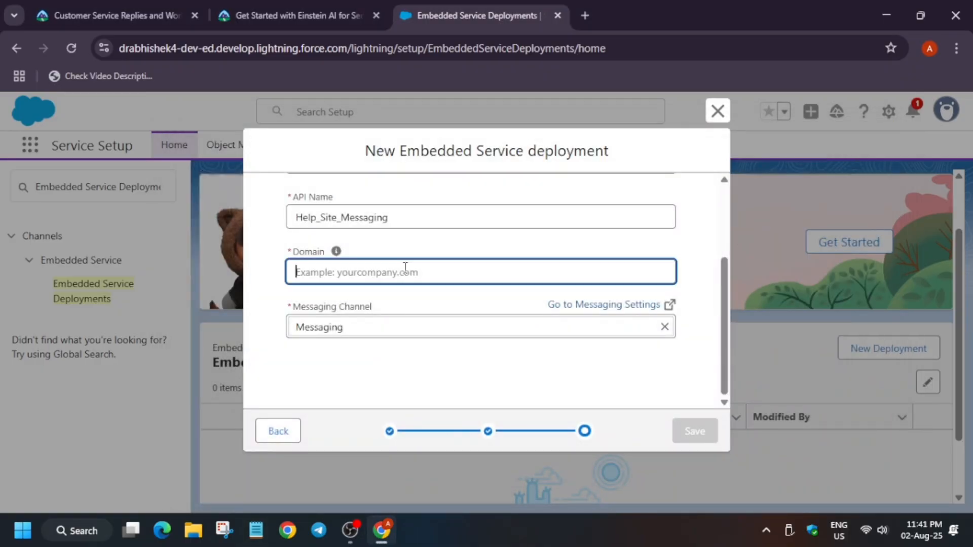
pyautogui.hotkey('ctrl', 'v')
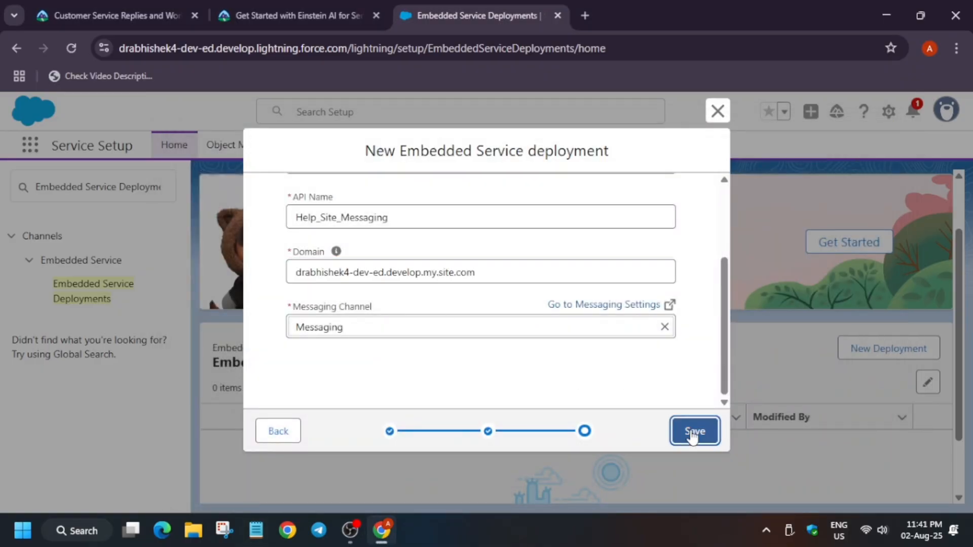
pyautogui.click(690, 431)
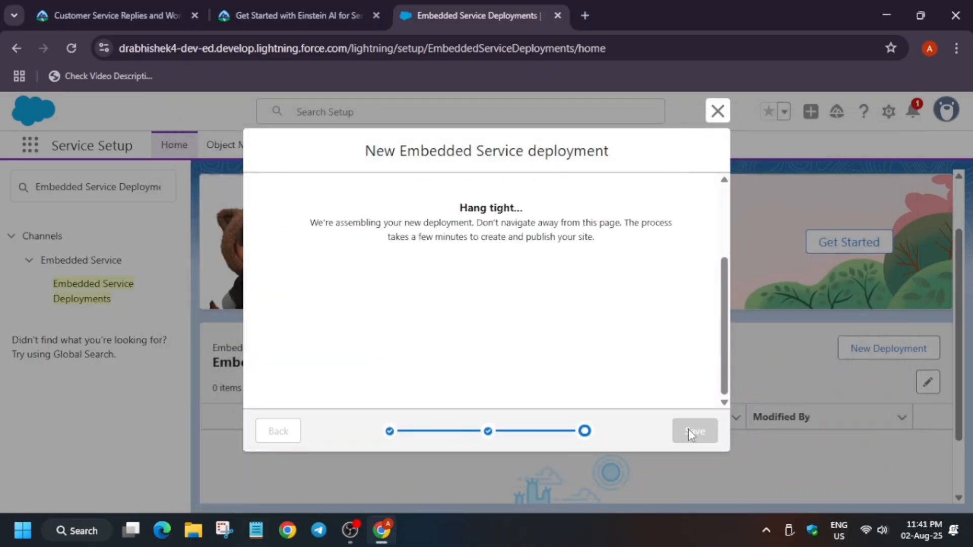
# Step: Review the next Trailhead instructions for deployment settings while the deployment is being created
pyautogui.click(306, 13)
pyautogui.scroll(-3, 220, 256)
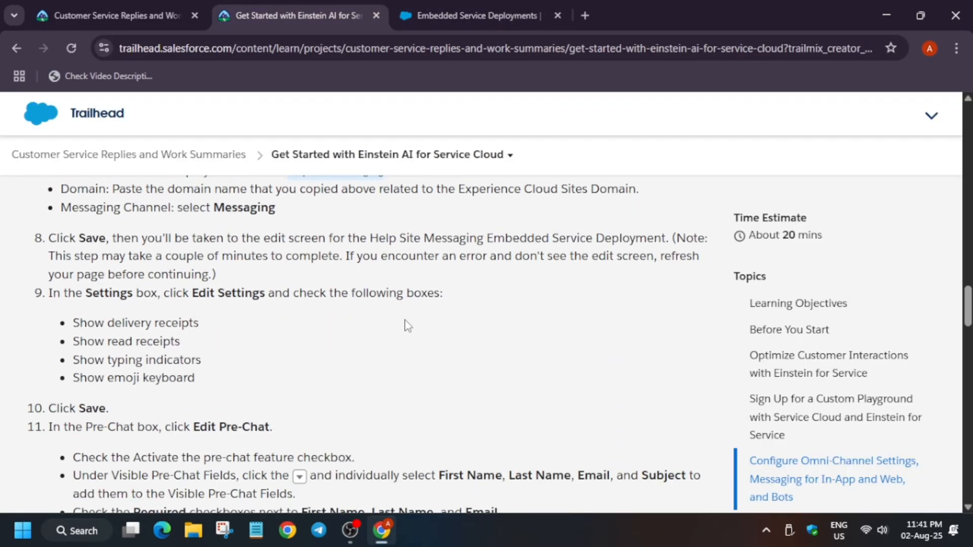
pyautogui.click(476, 15)
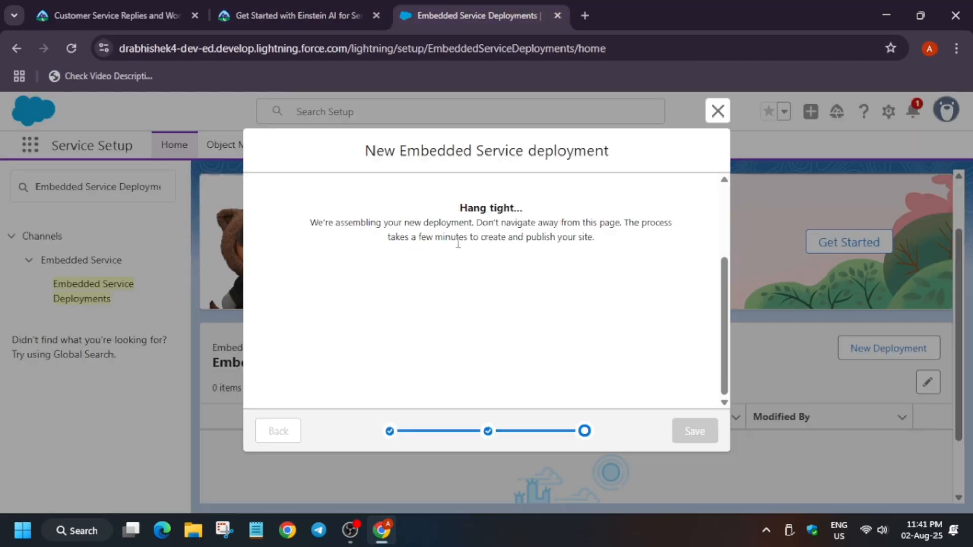
pyautogui.click(276, 20)
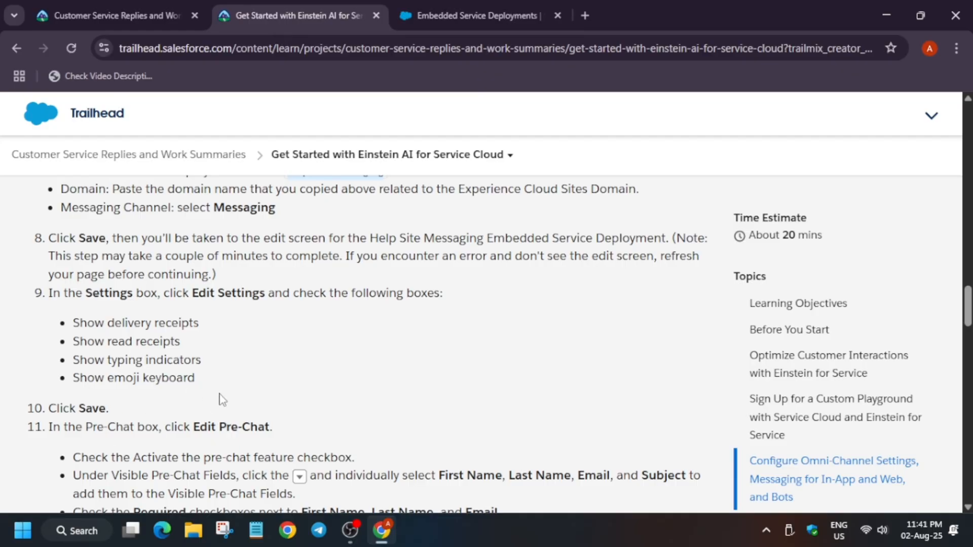
pyautogui.click(453, 4)
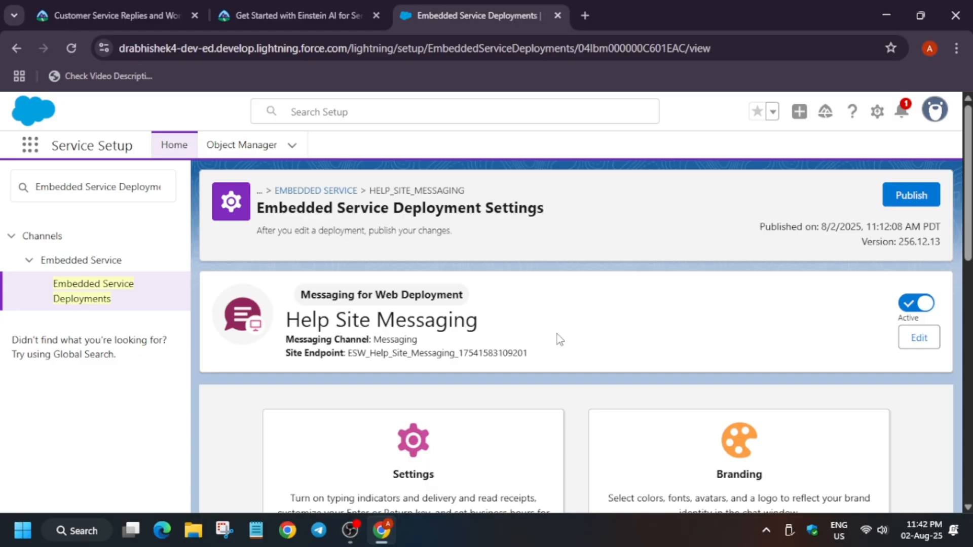
# Step: Enable Show delivery receipts, read receipts, typing indicators and emoji keyboard in the deployment settings and save
pyautogui.scroll(-3, 526, 332)
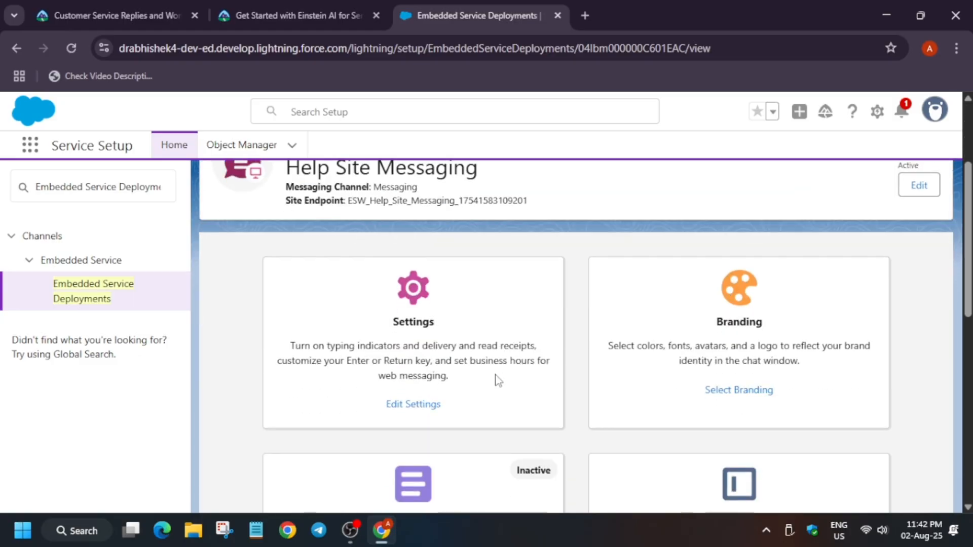
pyautogui.click(421, 407)
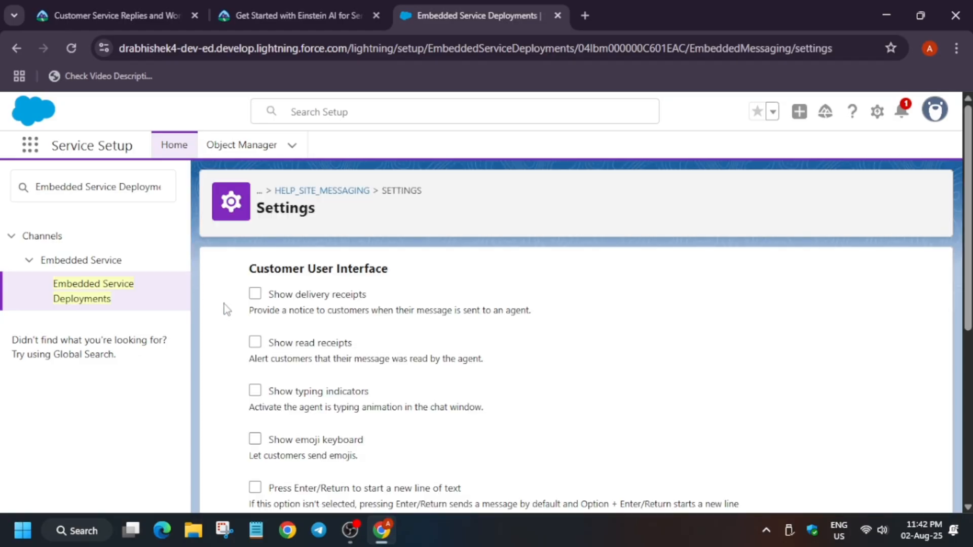
pyautogui.click(255, 294)
pyautogui.click(255, 342)
pyautogui.click(255, 390)
pyautogui.scroll(-2, 256, 400)
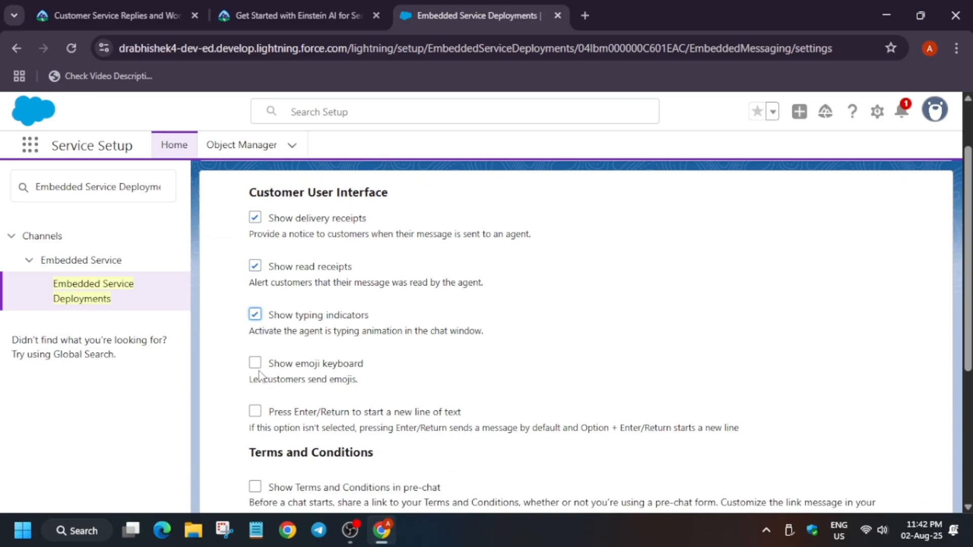
pyautogui.click(255, 363)
pyautogui.scroll(-5, 608, 330)
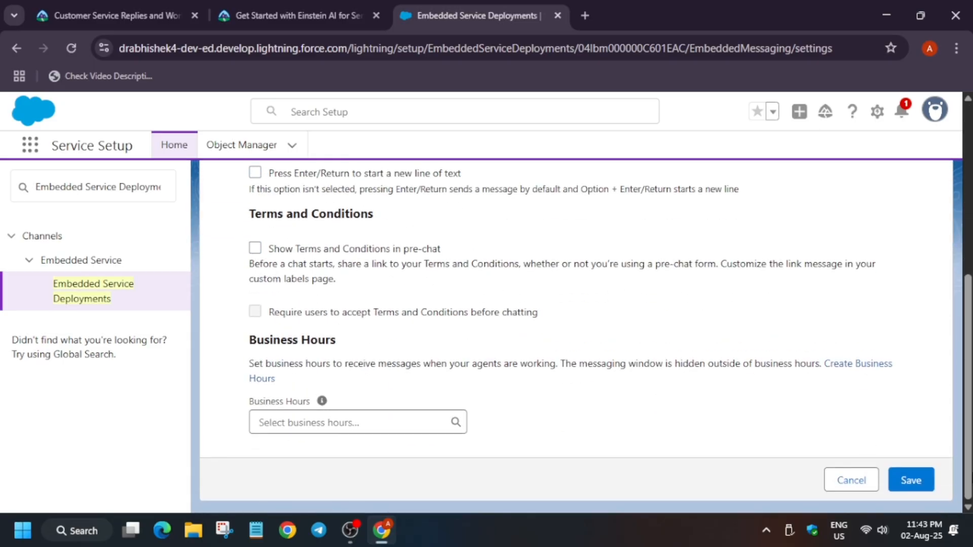
pyautogui.click(912, 480)
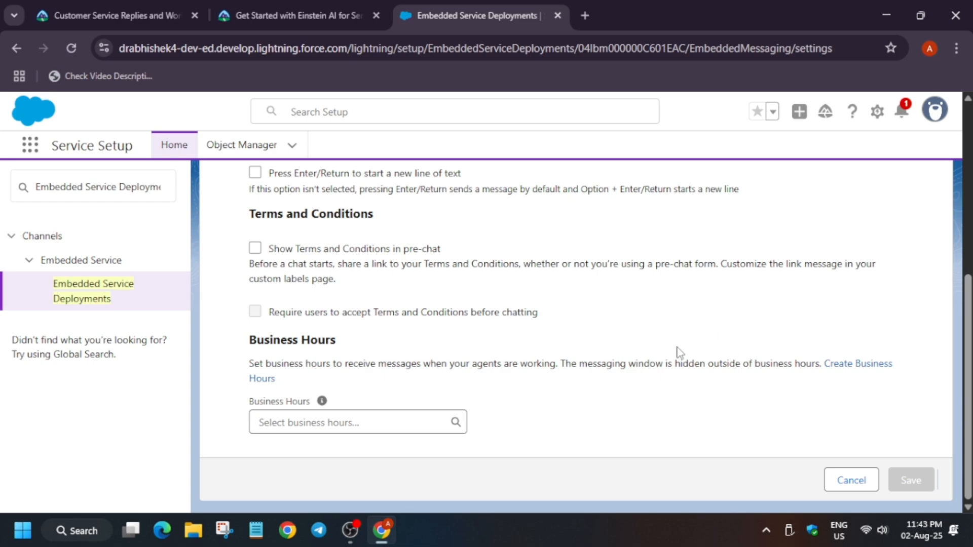
# Step: Open the pre-chat form editor and activate the pre-chat feature
pyautogui.scroll(-5, 683, 360)
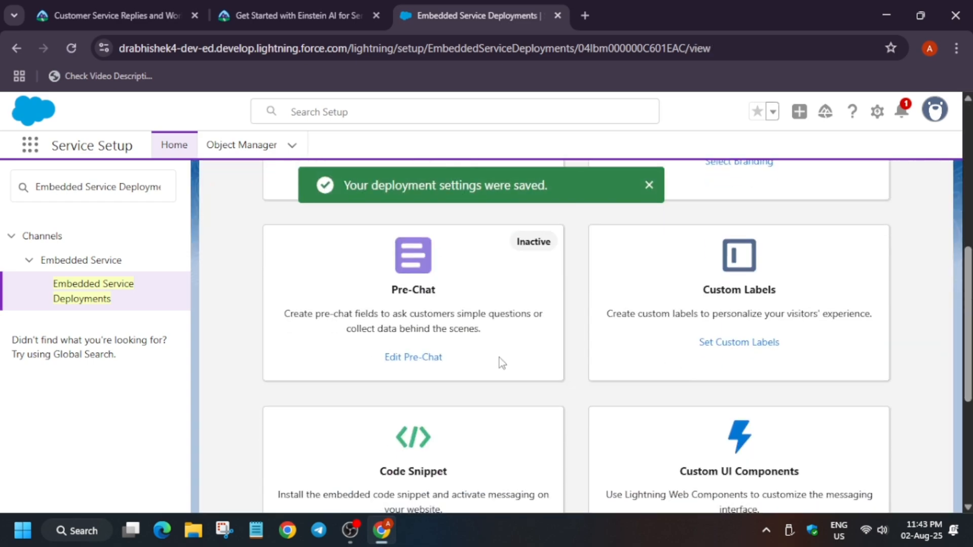
pyautogui.click(428, 356)
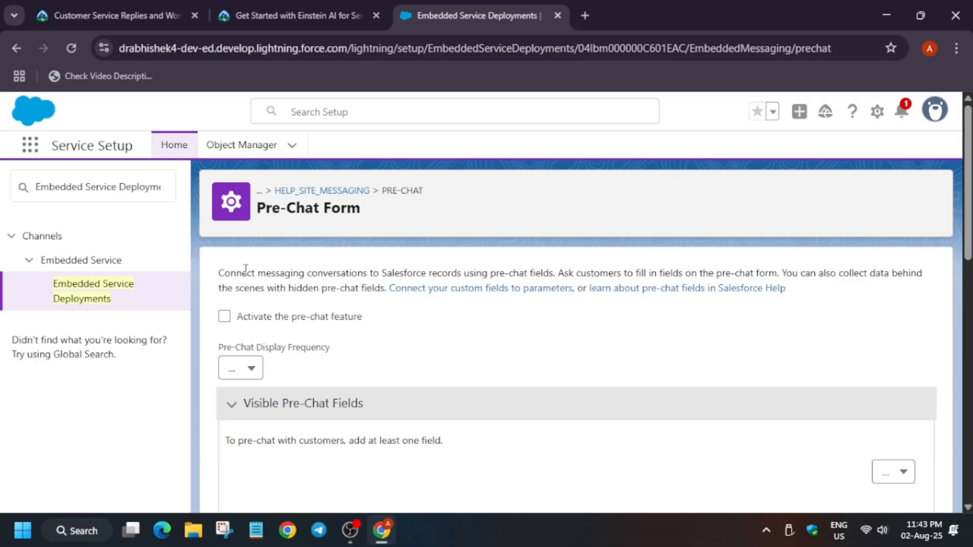
pyautogui.click(224, 317)
pyautogui.scroll(-6, 437, 347)
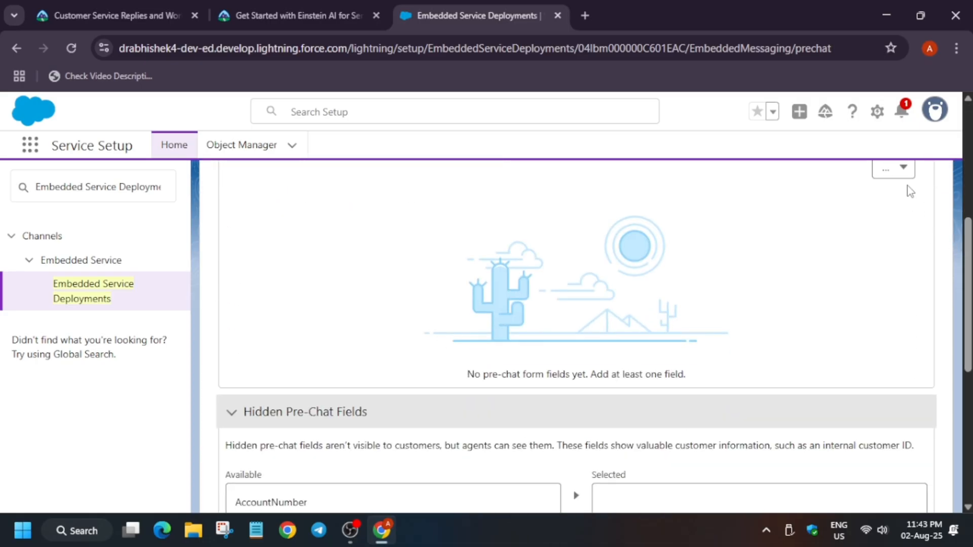
# Step: Add First Name and Last Name as visible pre-chat fields
pyautogui.click(902, 175)
pyautogui.click(902, 221)
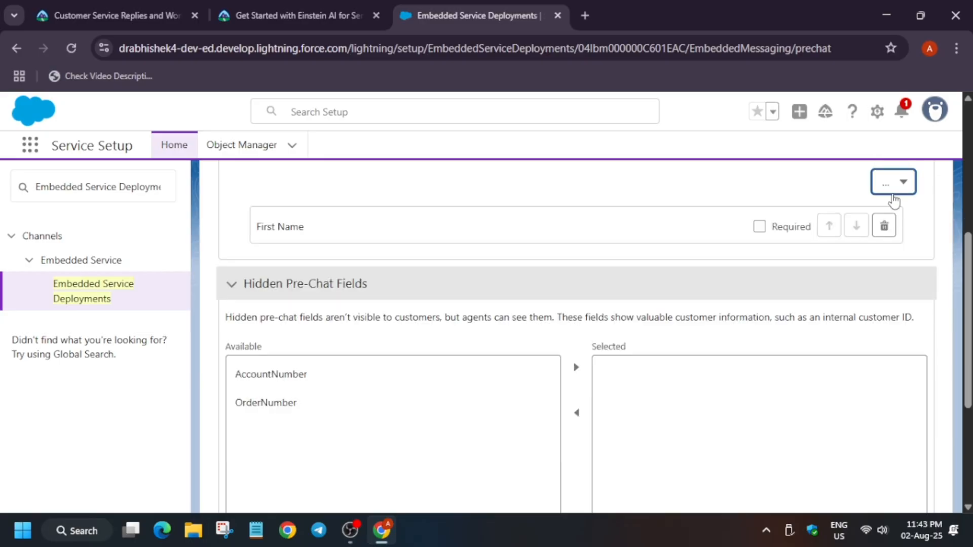
pyautogui.click(891, 187)
pyautogui.click(895, 238)
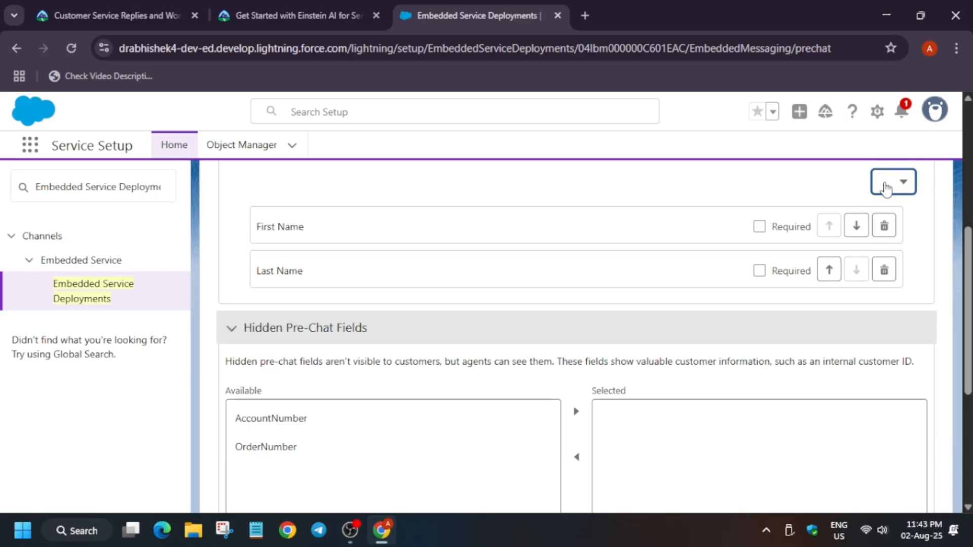
pyautogui.click(886, 188)
pyautogui.click(891, 263)
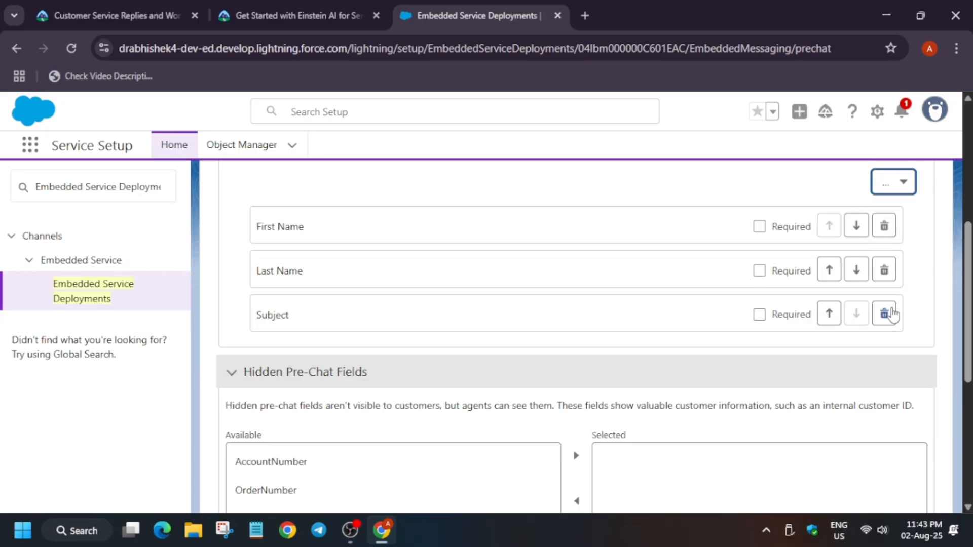
pyautogui.click(884, 315)
pyautogui.click(687, 333)
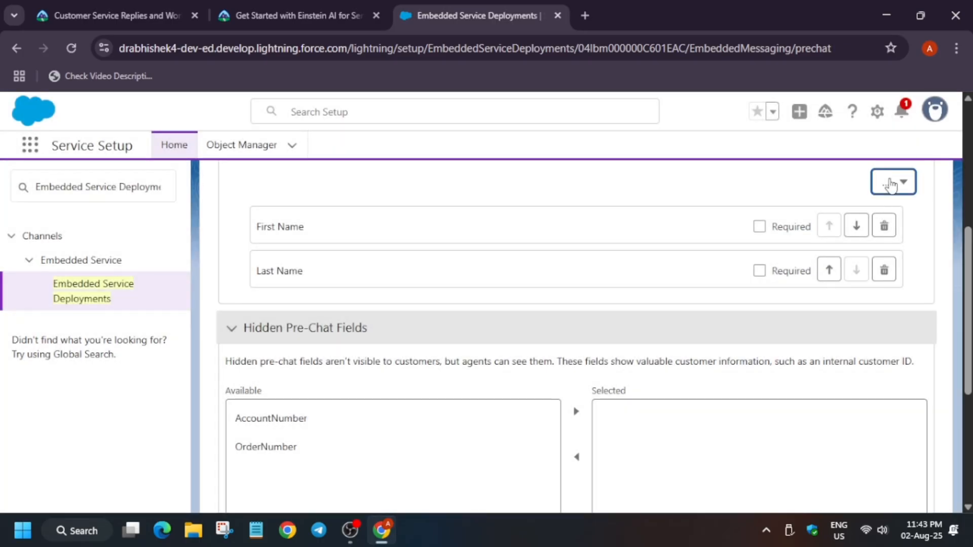
# Step: Add Email and Subject as visible pre-chat fields after Last Name
pyautogui.click(891, 186)
pyautogui.click(919, 237)
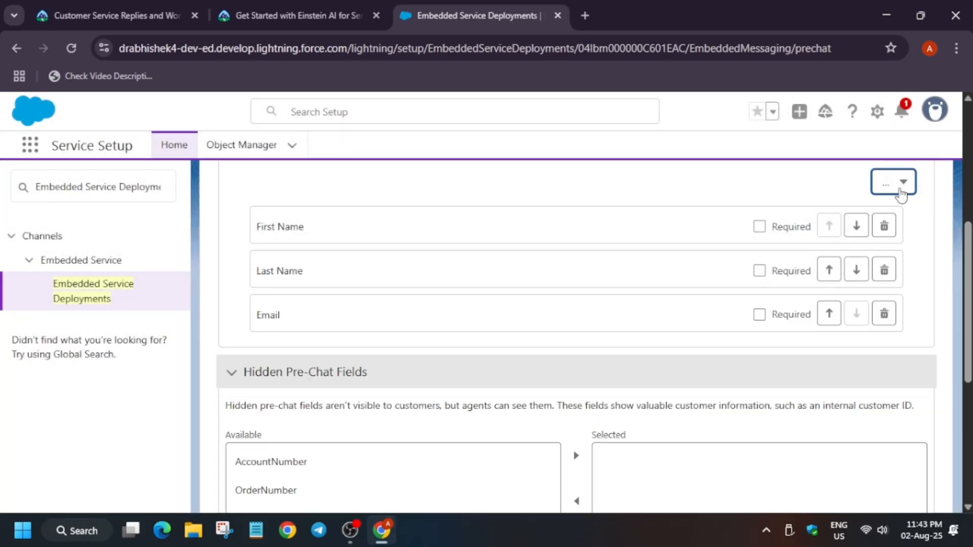
pyautogui.click(900, 195)
pyautogui.click(908, 242)
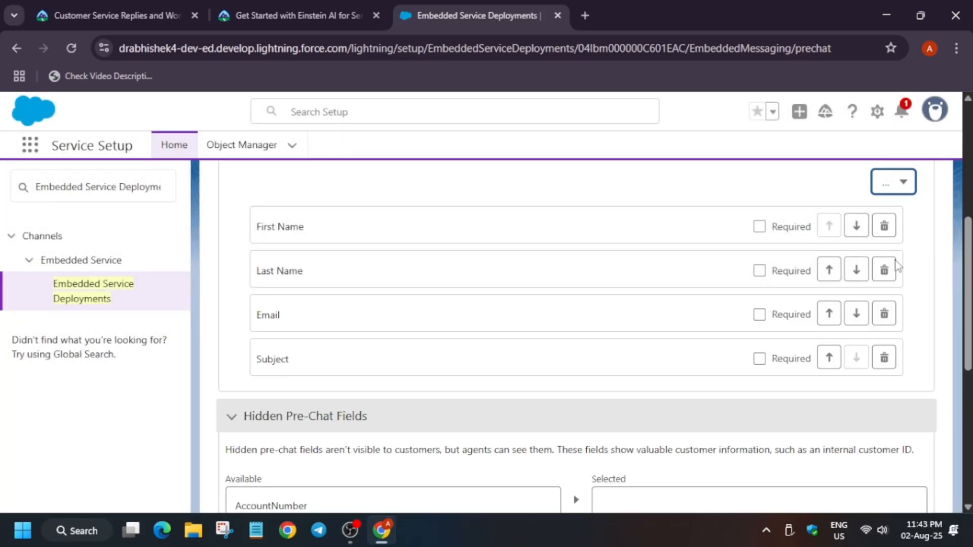
# Step: Mark the First Name, Last Name and Email pre-chat fields as required
pyautogui.click(759, 227)
pyautogui.click(759, 271)
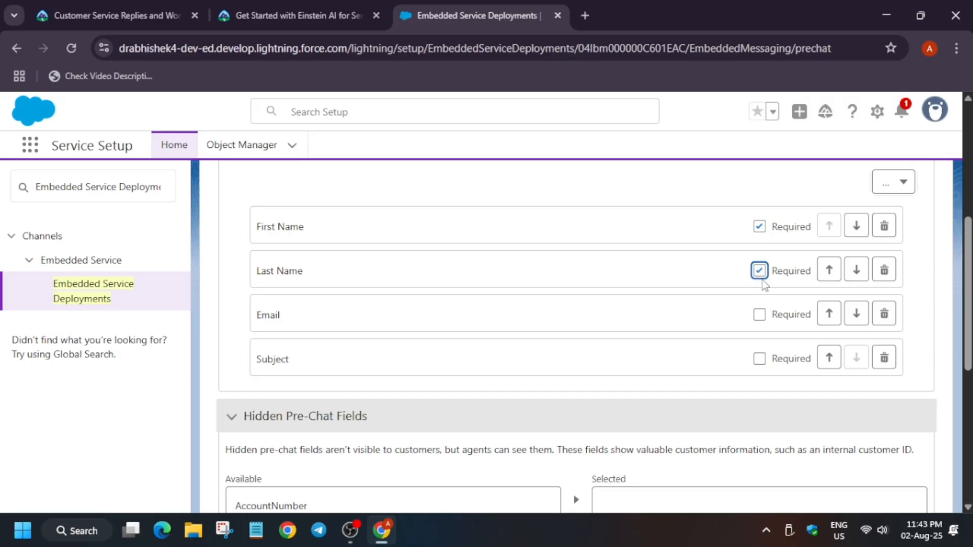
pyautogui.click(760, 315)
# Step: Move AccountNumber and OrderNumber from Available to Selected in the Hidden Pre-Chat Fields
pyautogui.scroll(-2, 666, 346)
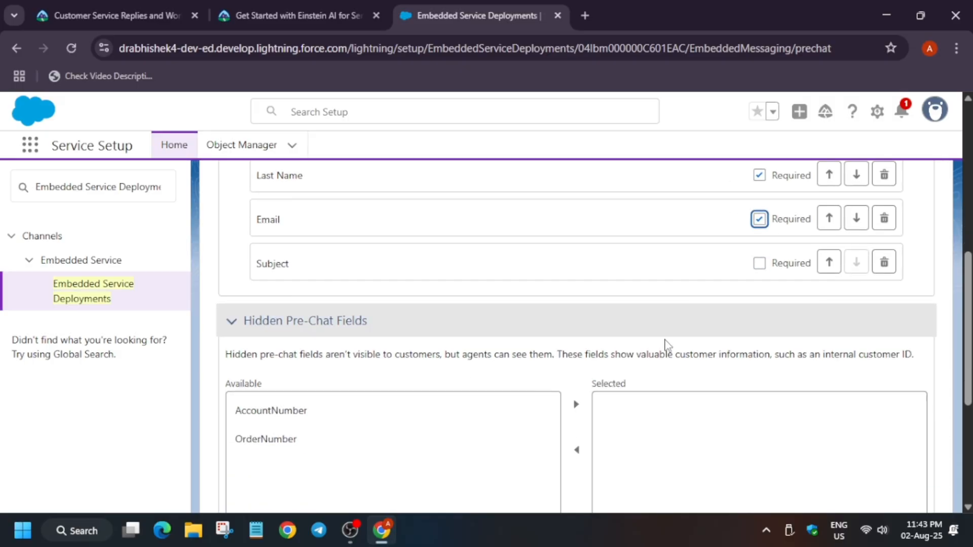
pyautogui.scroll(-1, 665, 346)
pyautogui.click(300, 356)
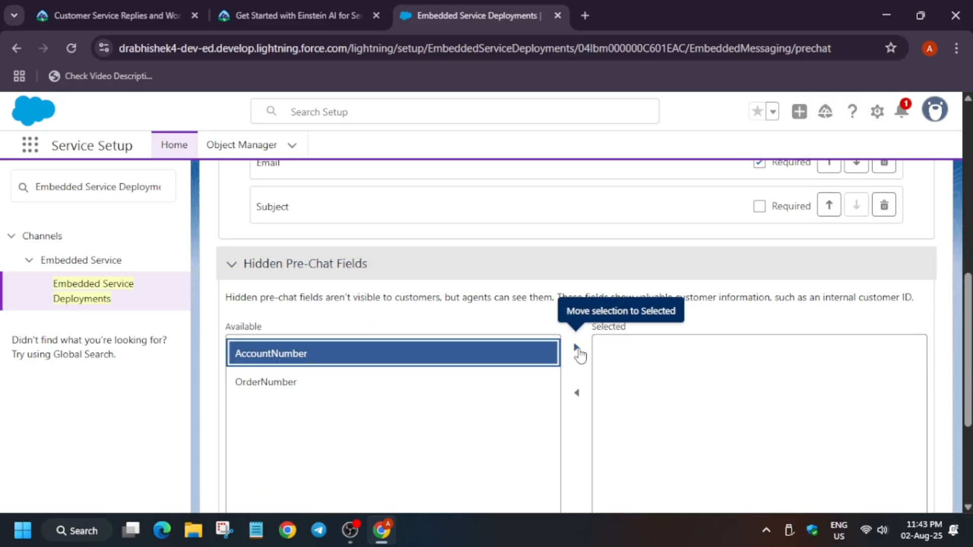
pyautogui.click(579, 353)
pyautogui.click(474, 364)
pyautogui.click(574, 350)
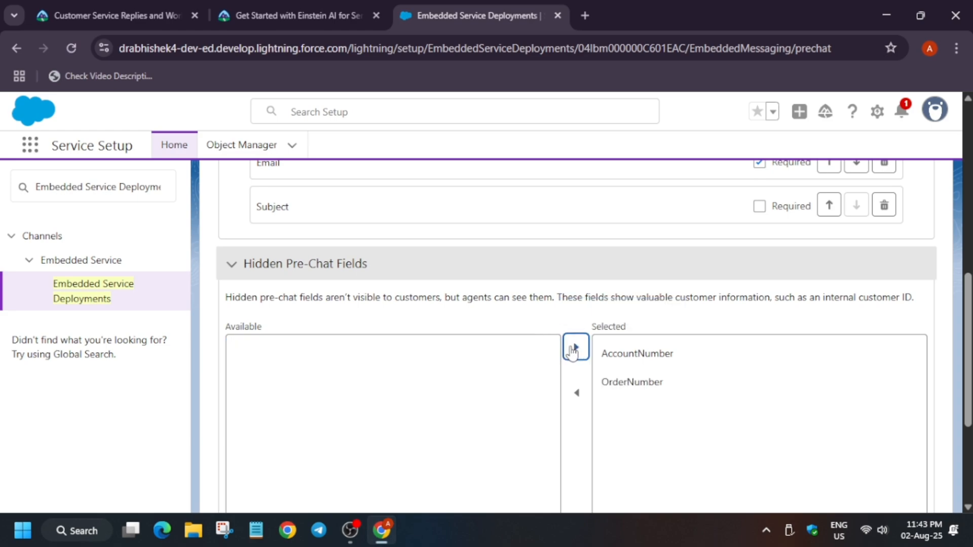
# Step: Review the Trailhead pre-chat instructions for the remaining save and publish steps
pyautogui.click(256, 12)
pyautogui.scroll(-1, 117, 345)
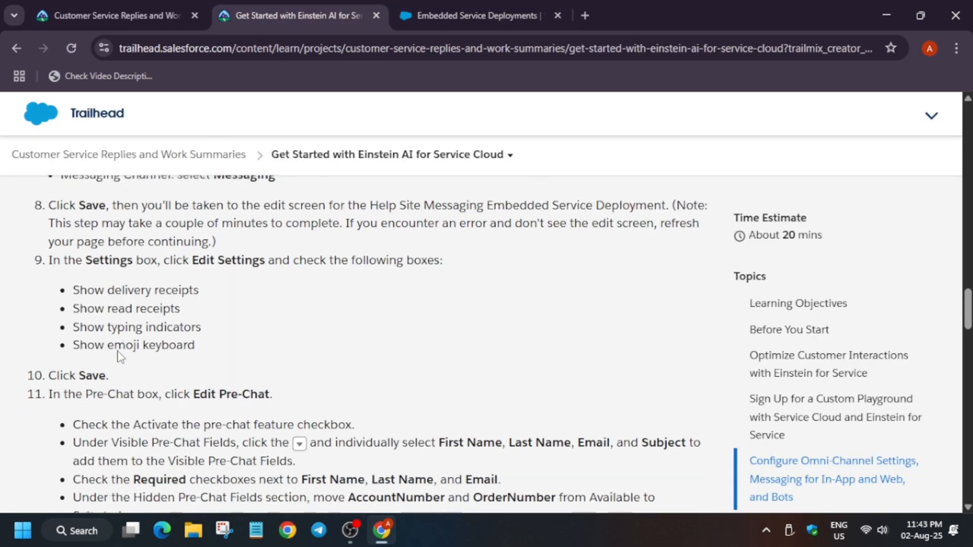
pyautogui.scroll(-2, 119, 357)
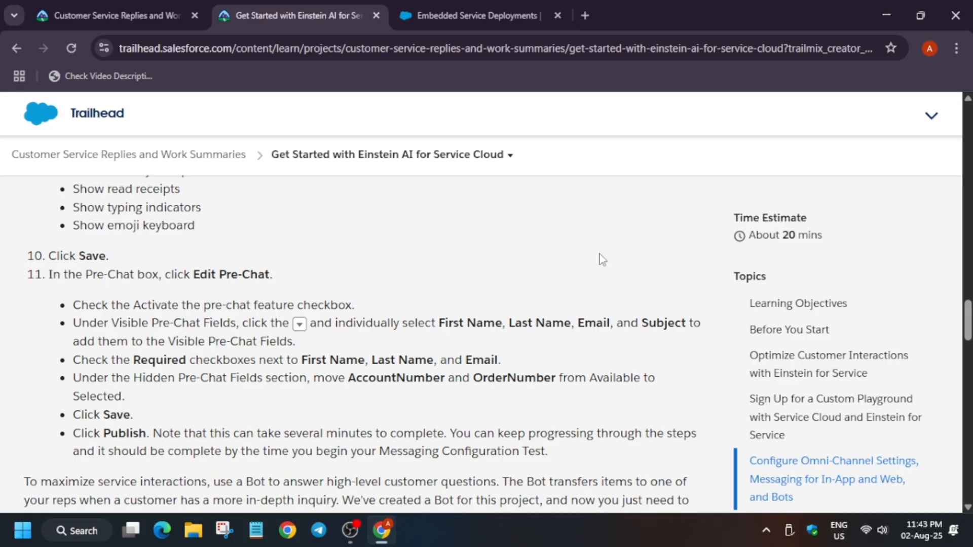
# Step: Save the pre-chat settings and publish the Help Site Messaging deployment
pyautogui.click(522, 7)
pyautogui.scroll(3, 818, 436)
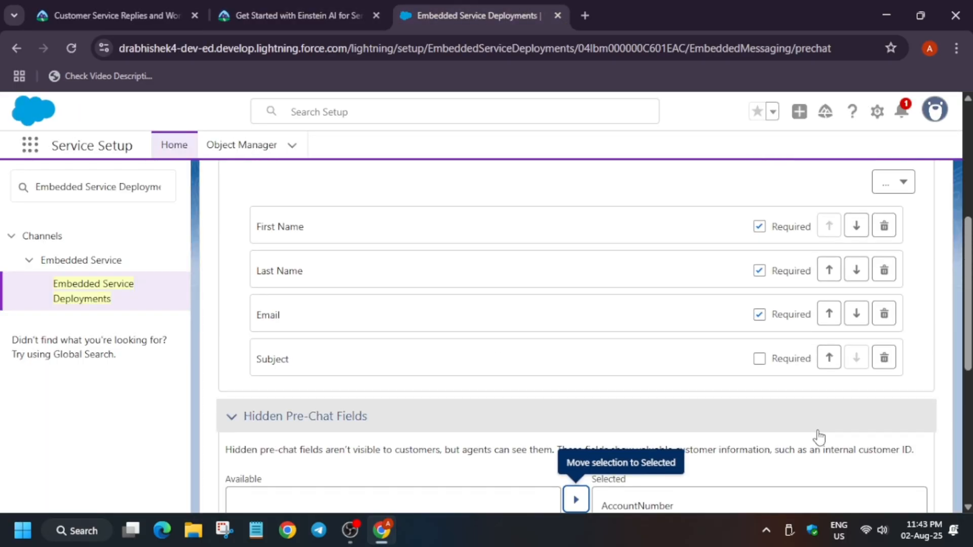
pyautogui.scroll(2, 817, 435)
pyautogui.scroll(-8, 817, 435)
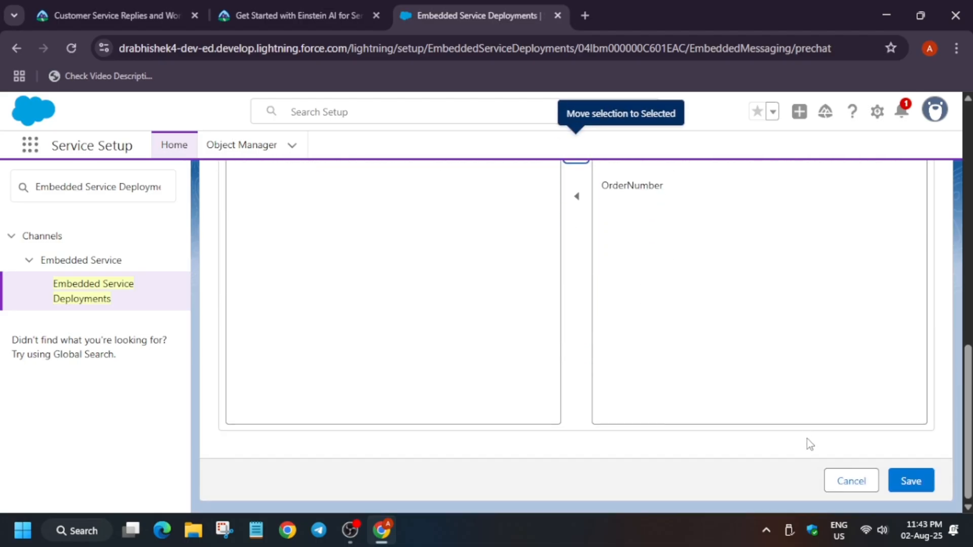
pyautogui.click(908, 476)
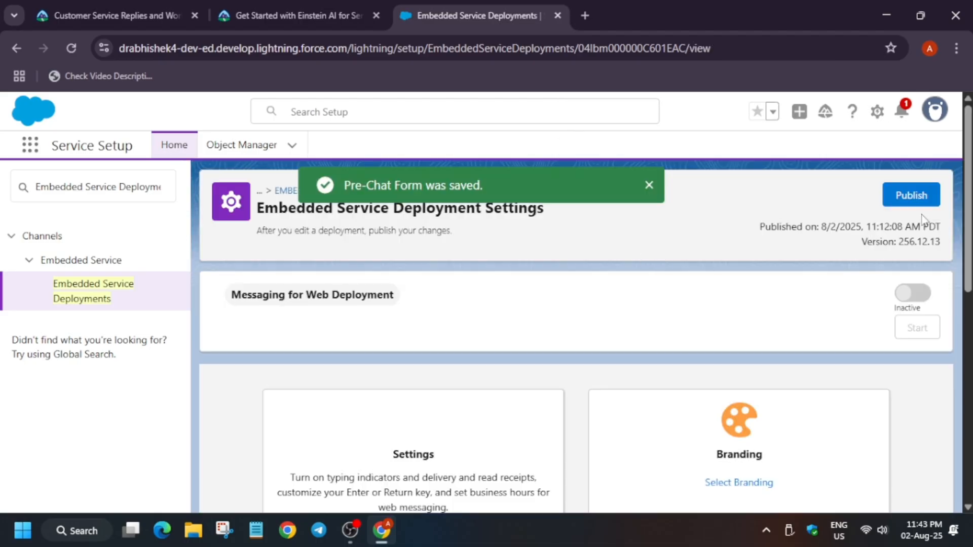
pyautogui.click(919, 199)
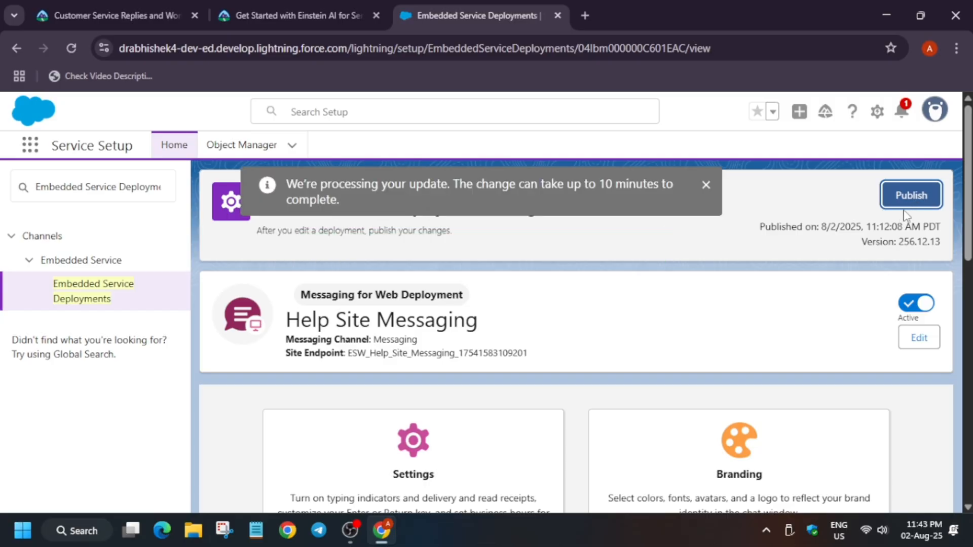
# Step: Read the Trailhead instructions for activating Einstein Bots
pyautogui.click(356, 3)
pyautogui.scroll(-8, 289, 273)
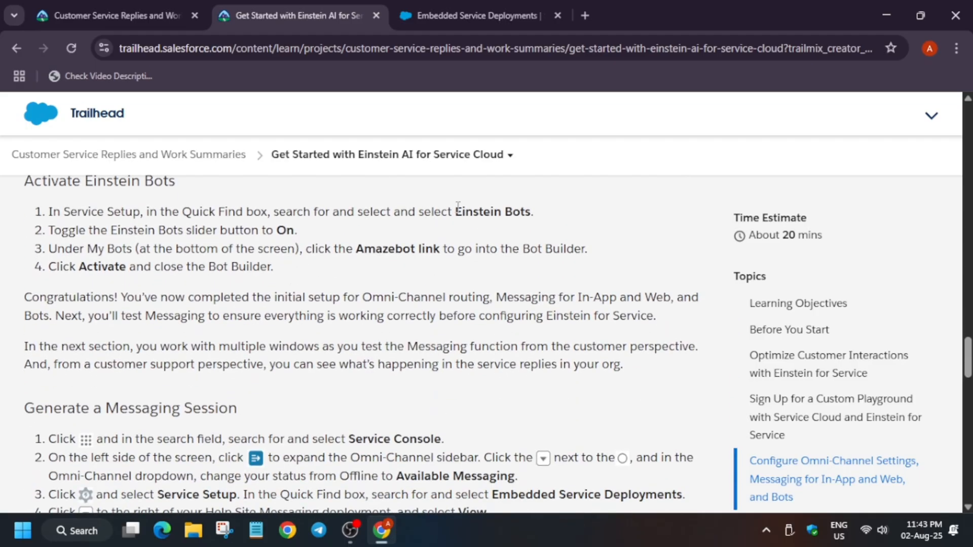
pyautogui.moveTo(458, 207); pyautogui.dragTo(531, 213)
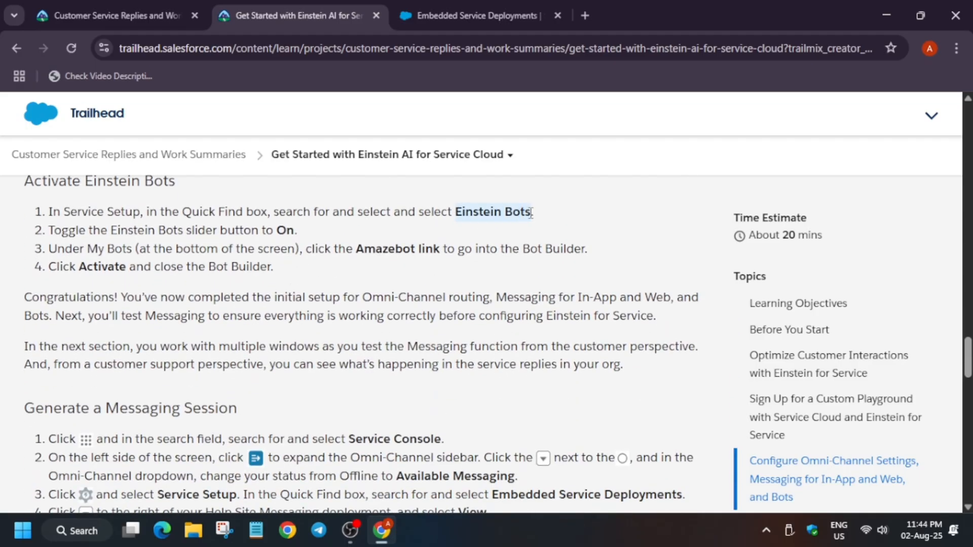
pyautogui.click(458, 16)
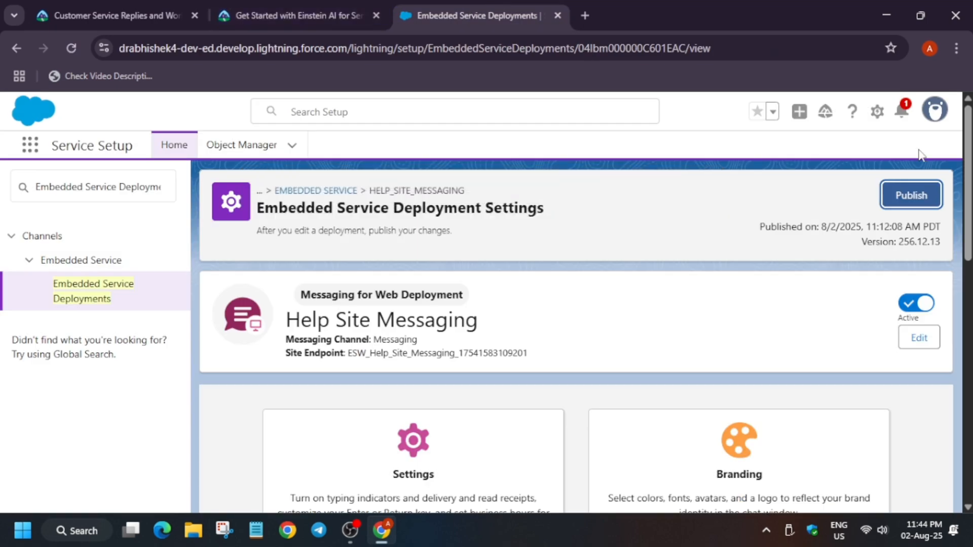
# Step: Open Einstein Bots setup in a new Setup tab and turn Einstein Bots on
pyautogui.click(878, 120)
pyautogui.click(806, 171)
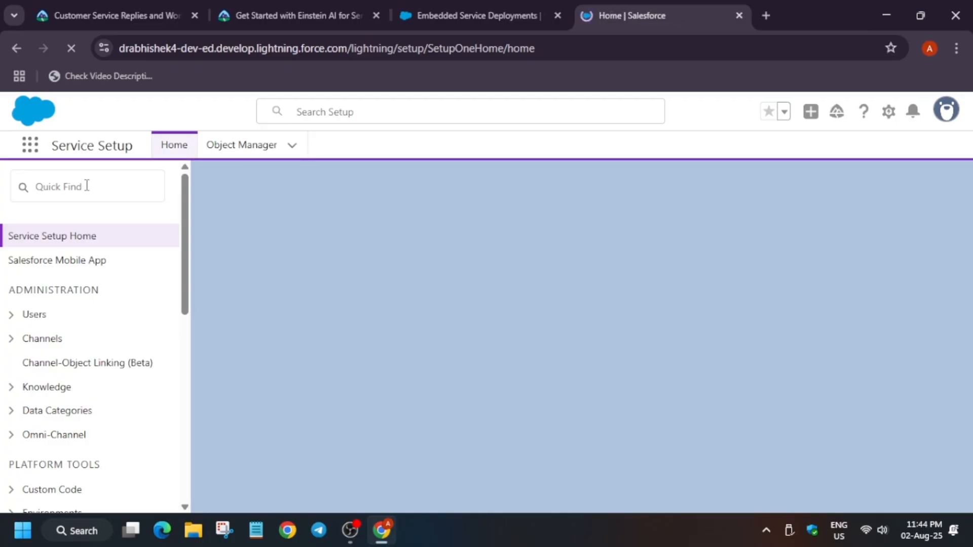
pyautogui.click(87, 186)
pyautogui.write('Einstein Bots')
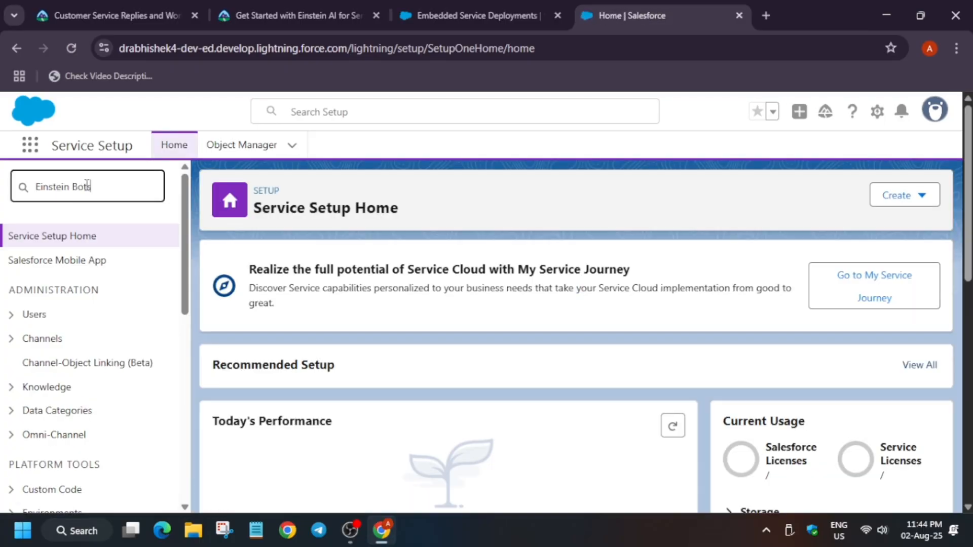
pyautogui.click(85, 261)
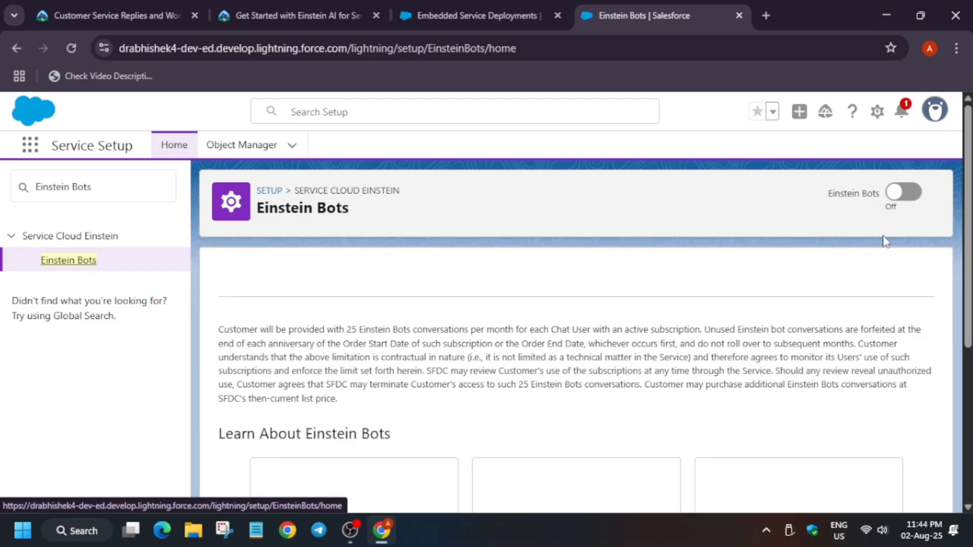
pyautogui.click(903, 193)
# Step: Open the Amazebot bot in Bot Builder and activate it
pyautogui.scroll(-5, 725, 304)
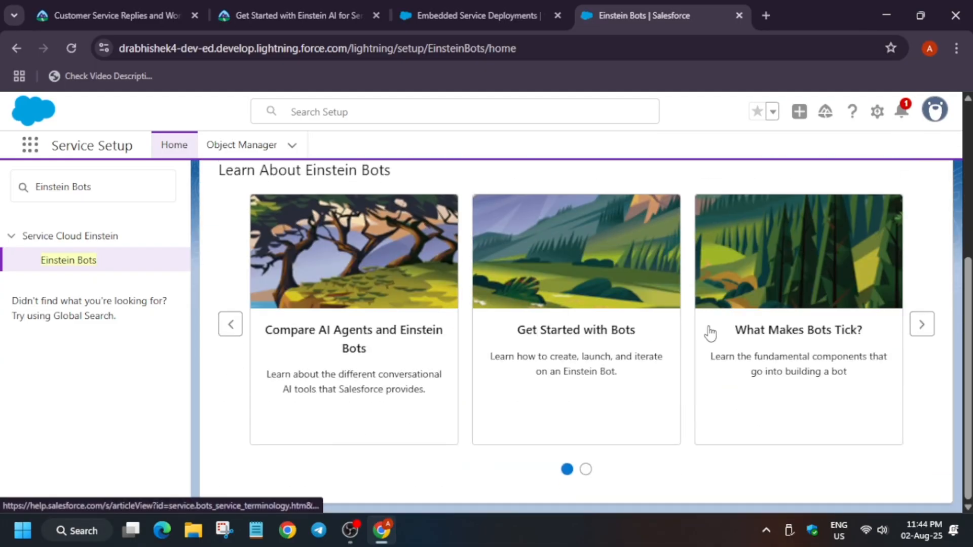
pyautogui.scroll(5, 708, 329)
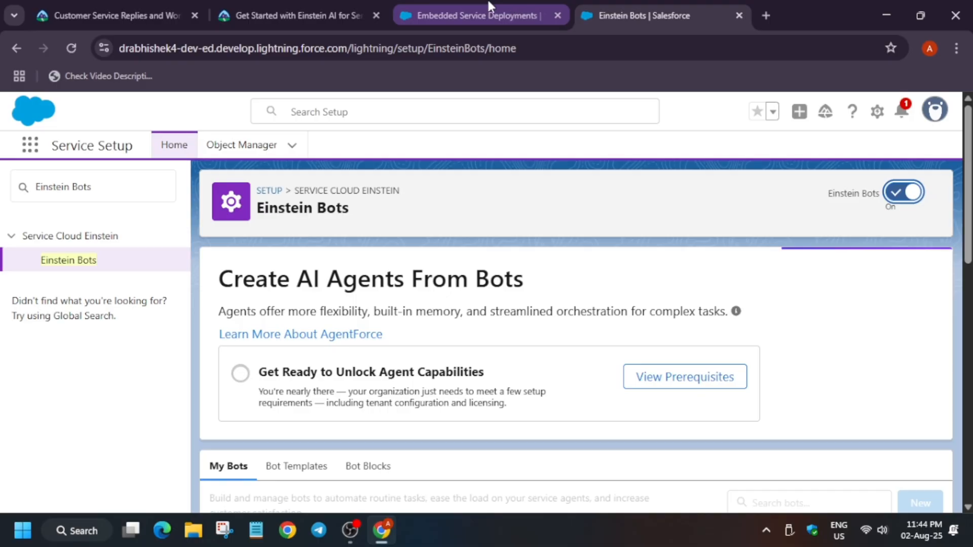
pyautogui.scroll(-5, 329, 431)
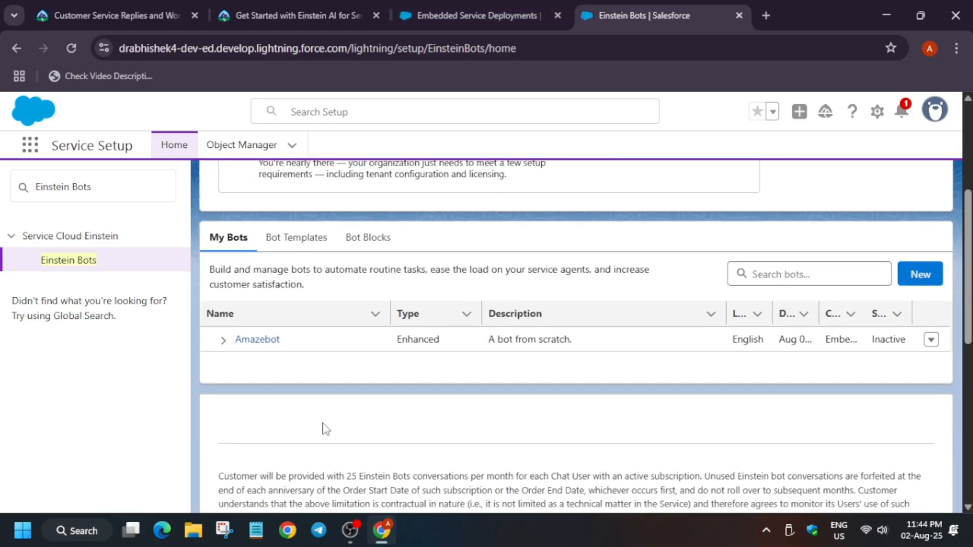
pyautogui.click(224, 340)
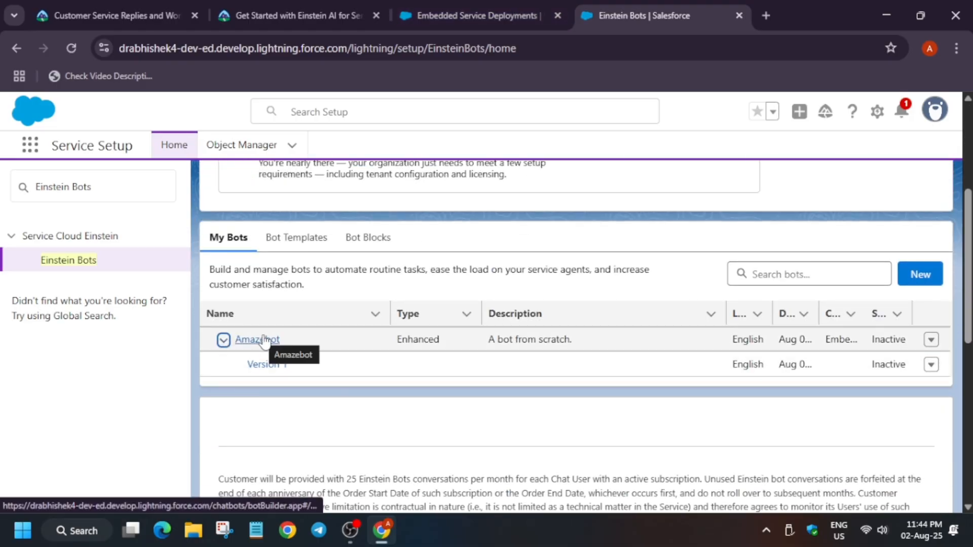
pyautogui.click(265, 340)
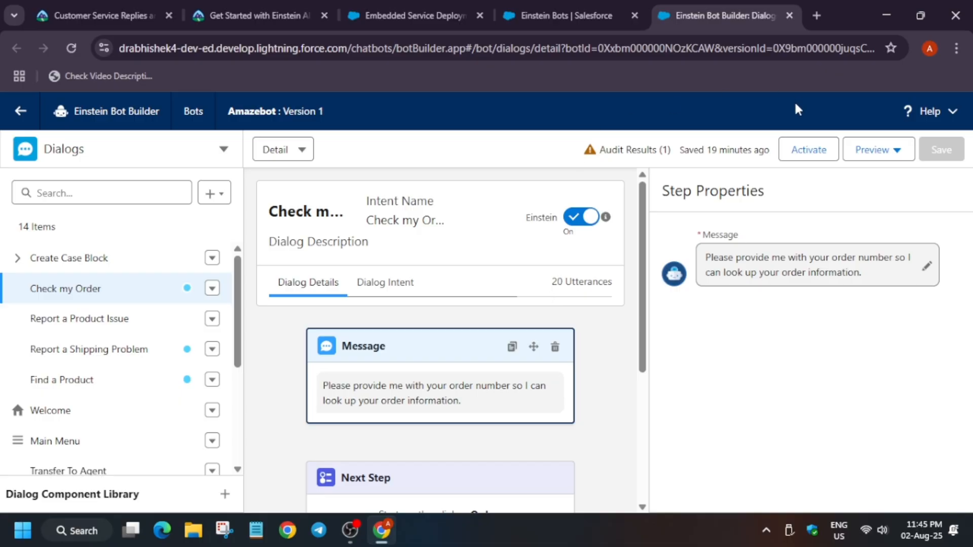
pyautogui.click(811, 150)
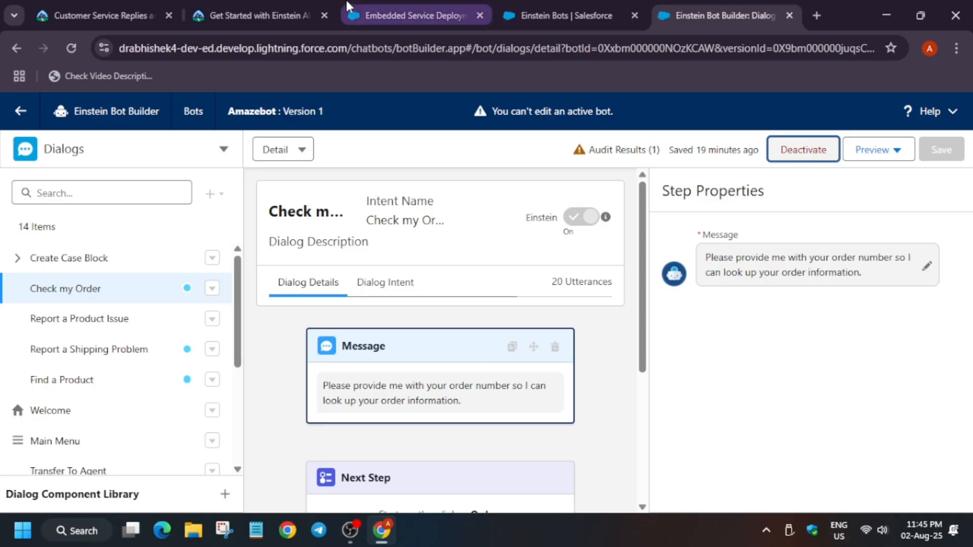
# Step: Copy Service Console from the Trailhead instructions and open the Service Console app through the App Launcher
pyautogui.click(232, 15)
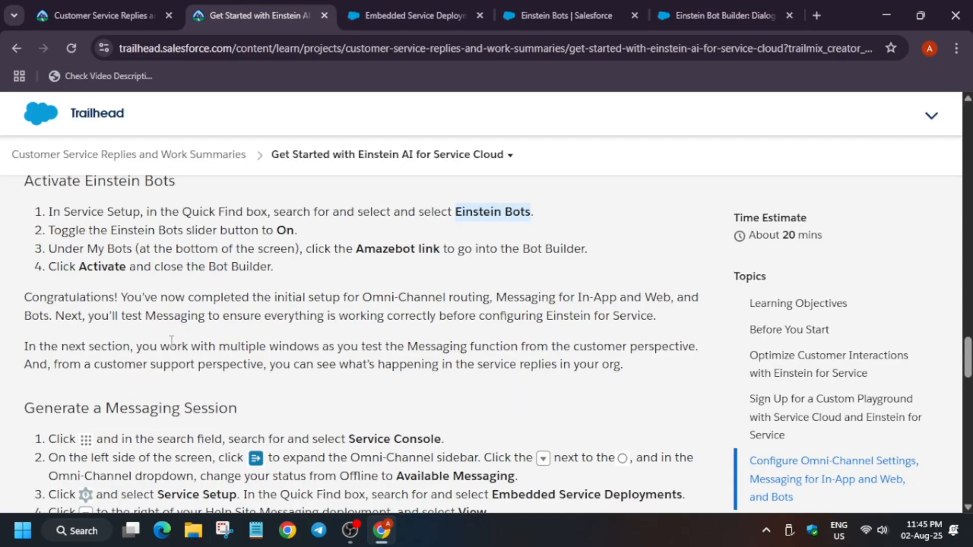
pyautogui.scroll(-5, 344, 290)
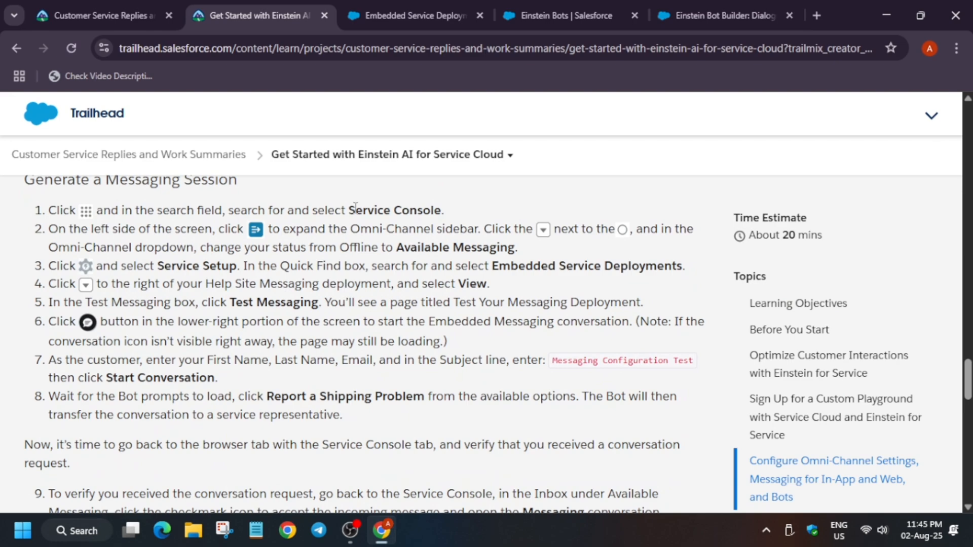
pyautogui.moveTo(349, 211); pyautogui.dragTo(448, 212)
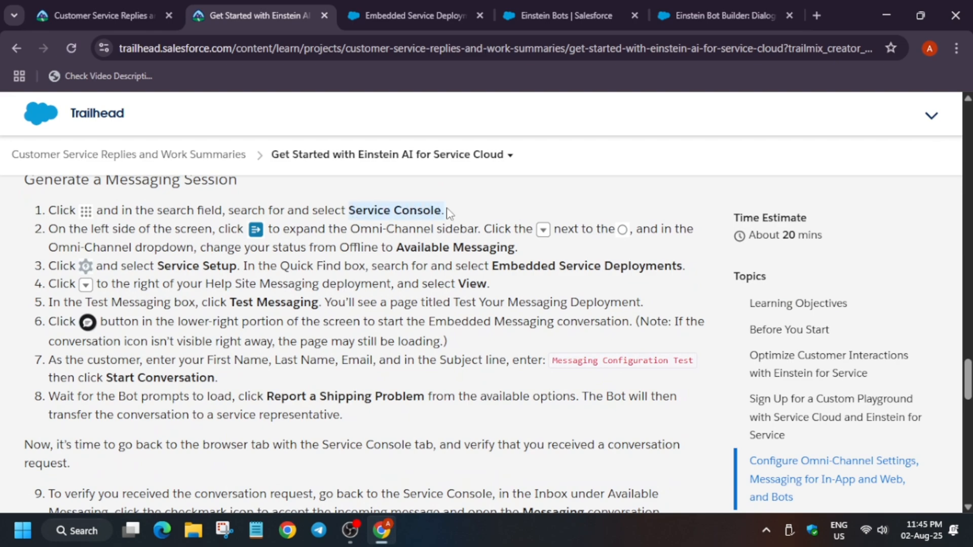
pyautogui.click(430, 9)
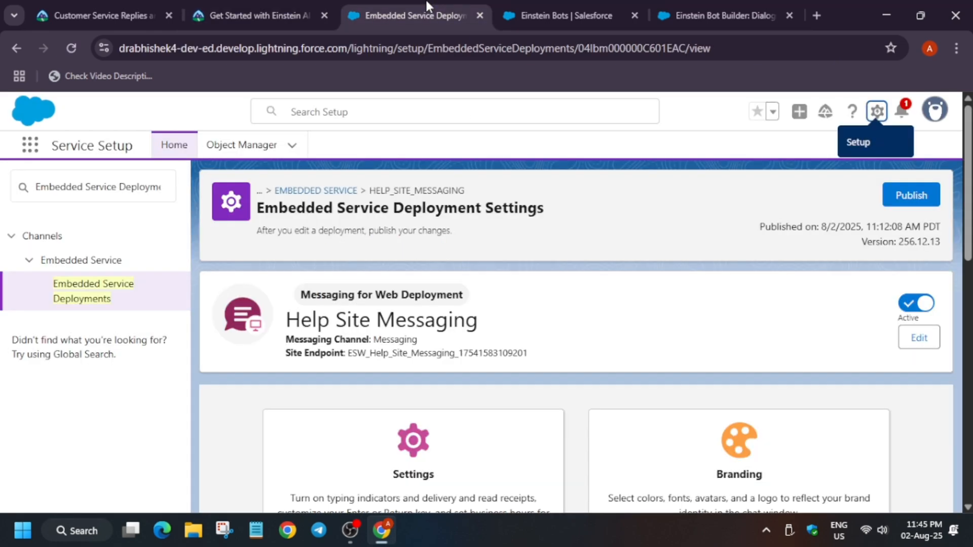
pyautogui.click(577, 7)
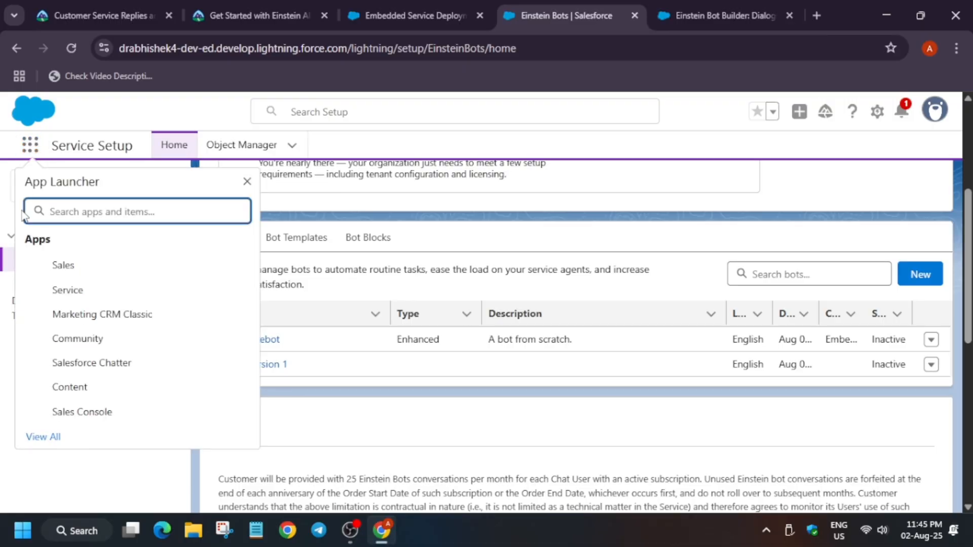
pyautogui.write('Service Console.')
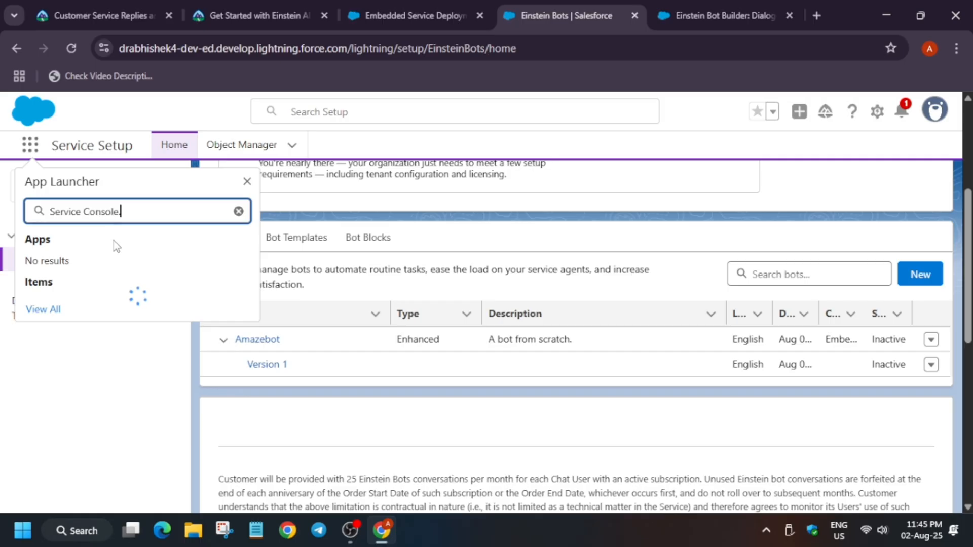
pyautogui.press('BackSpace')
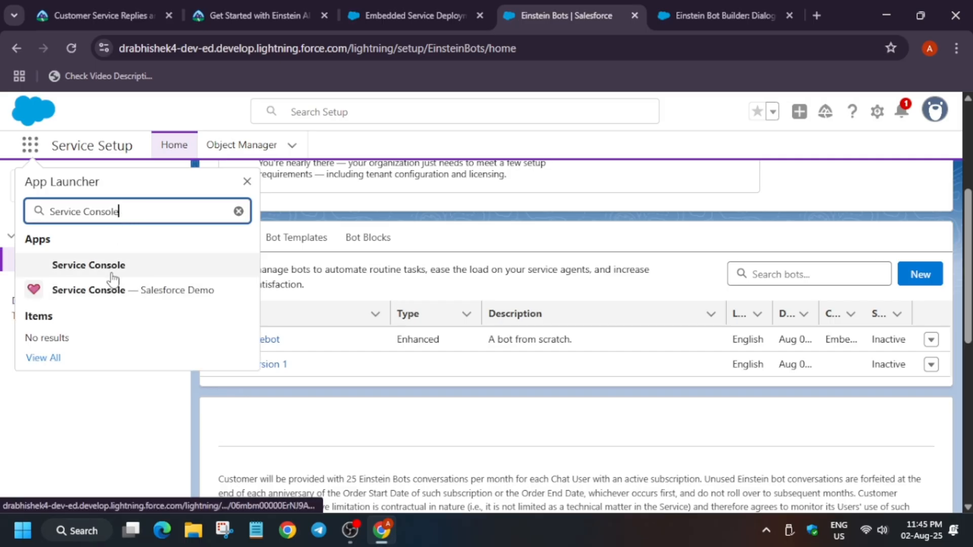
pyautogui.click(112, 273)
pyautogui.click(82, 264)
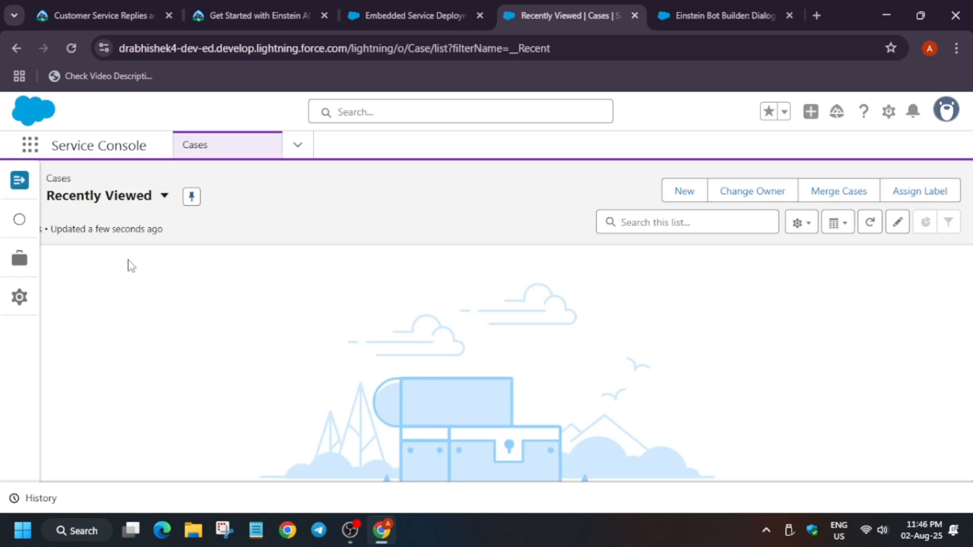
# Step: Expand the Omni-Channel sidebar and change the agent status from Offline to Available Messaging
pyautogui.click(20, 182)
pyautogui.click(260, 234)
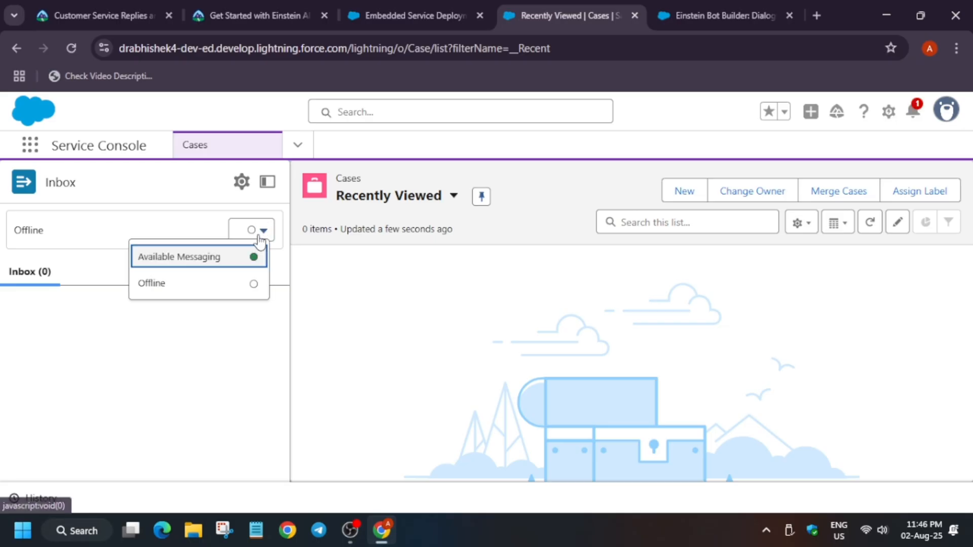
pyautogui.click(199, 284)
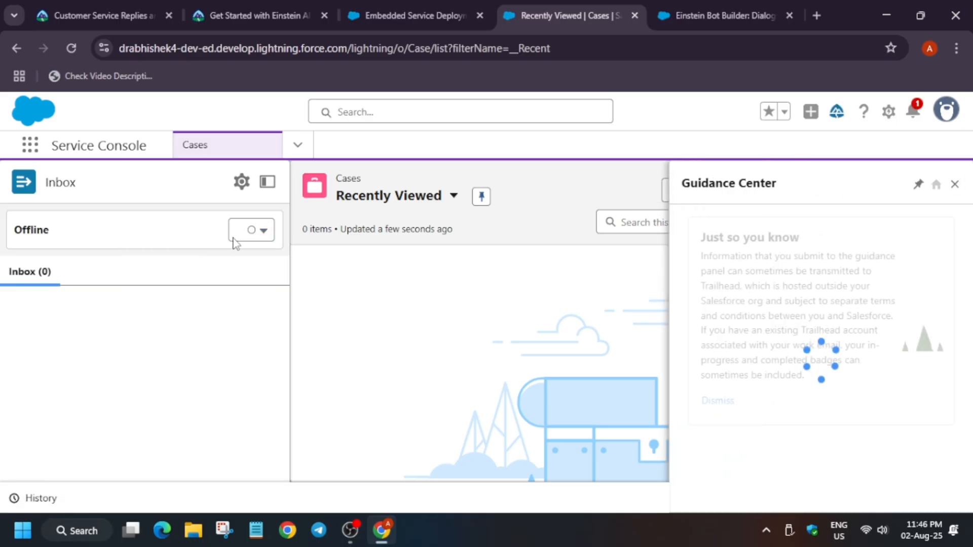
pyautogui.click(955, 184)
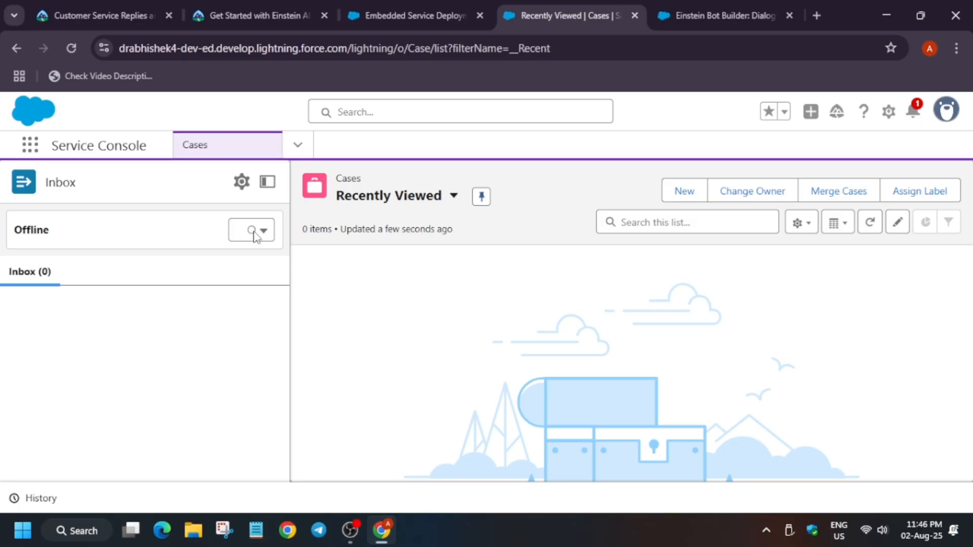
pyautogui.click(255, 236)
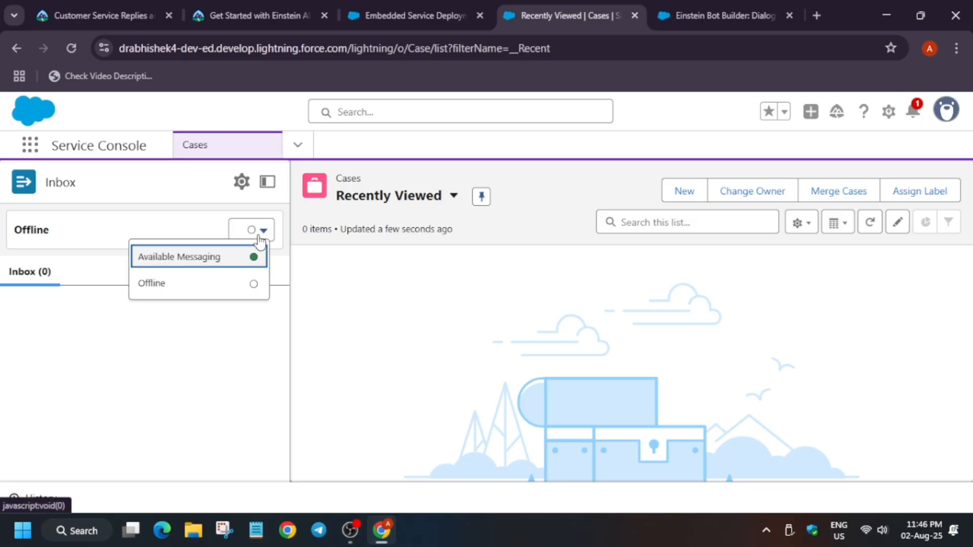
pyautogui.click(223, 259)
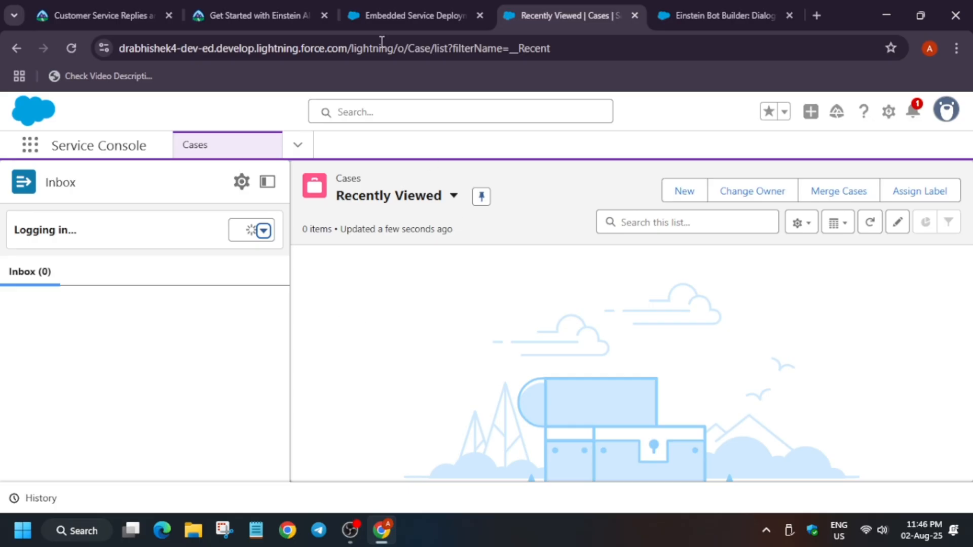
# Step: Open the view page of the Help Site Messaging deployment from Embedded Service Deployments
pyautogui.click(259, 15)
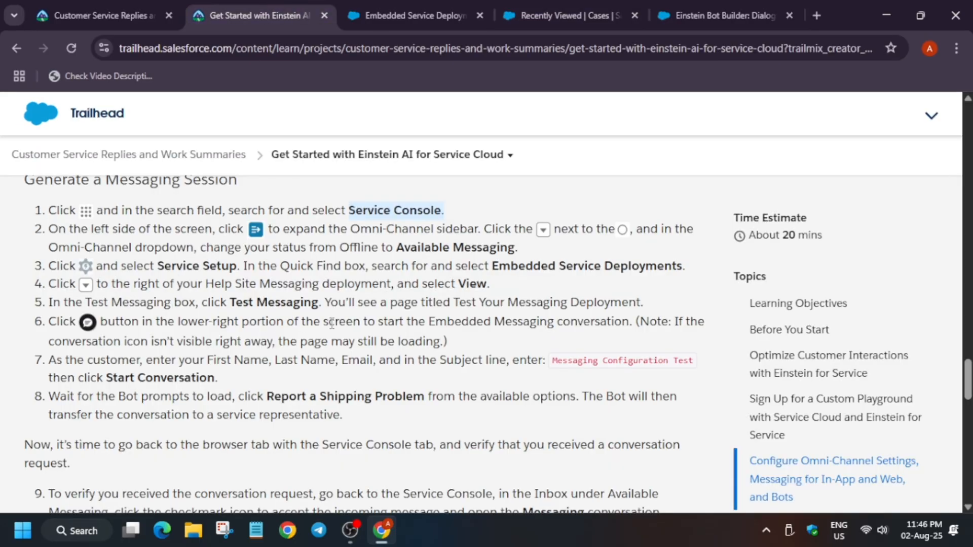
pyautogui.click(492, 265)
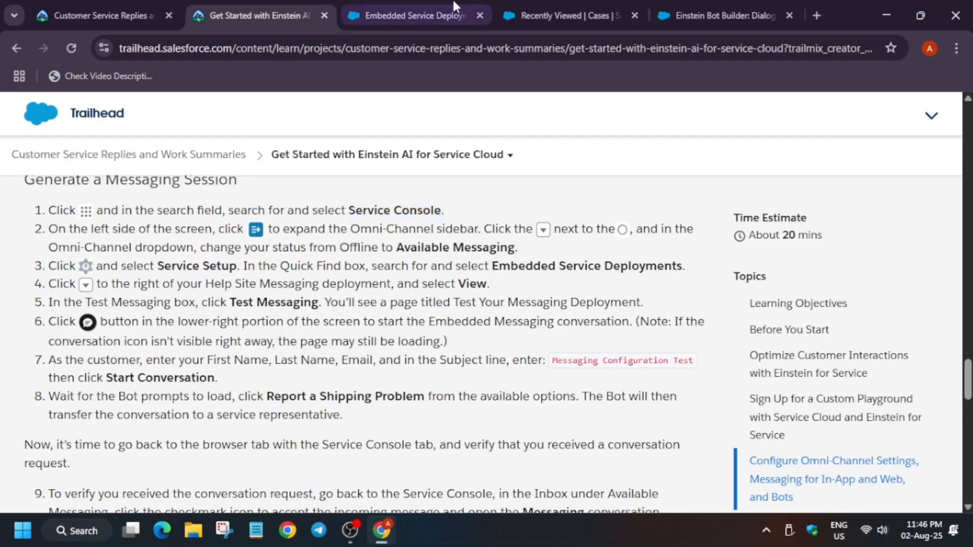
pyautogui.click(449, 12)
pyautogui.scroll(-6, 940, 390)
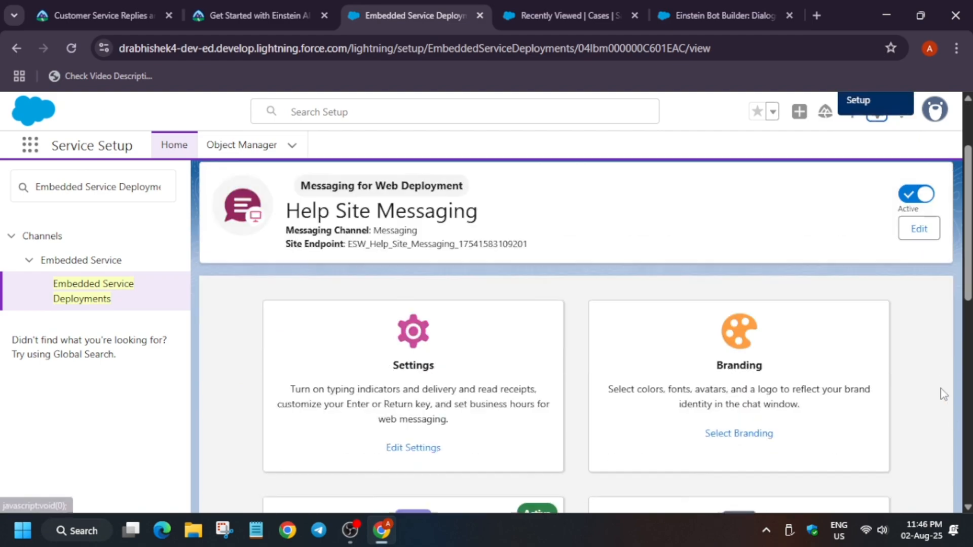
pyautogui.scroll(3, 941, 390)
pyautogui.click(106, 301)
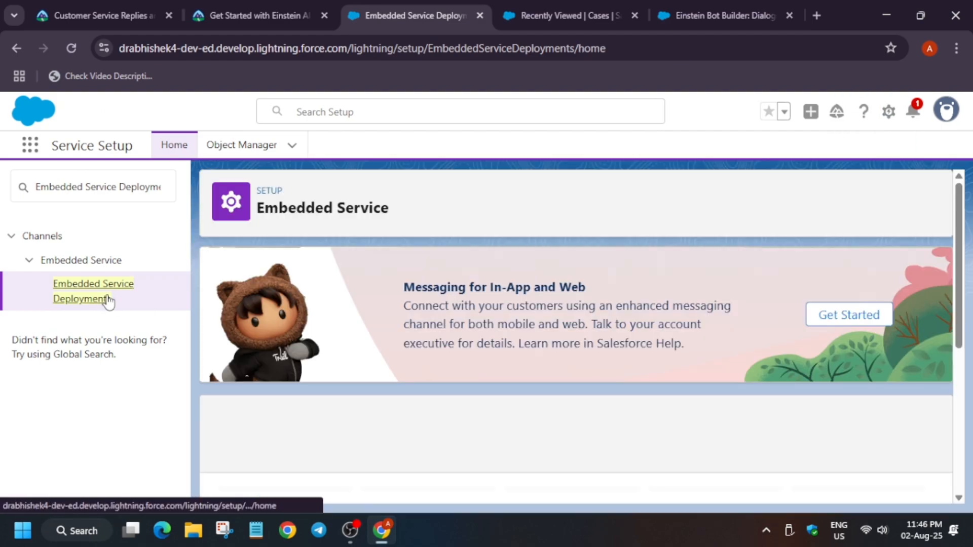
pyautogui.scroll(-3, 778, 357)
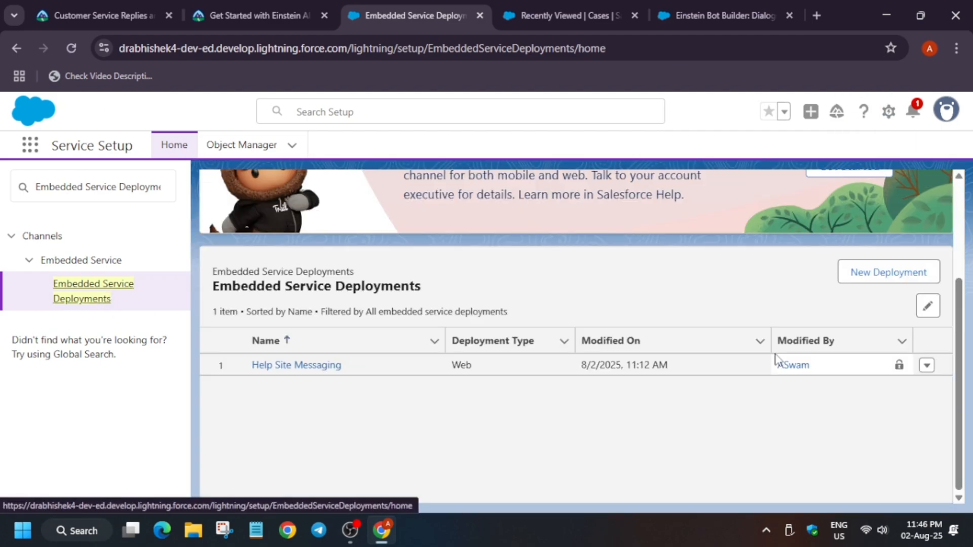
pyautogui.click(927, 367)
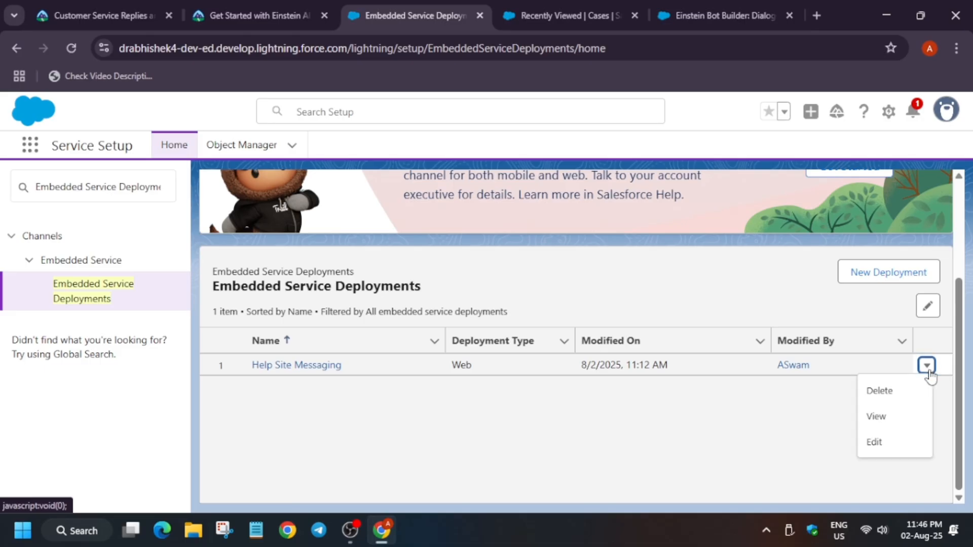
pyautogui.click(901, 423)
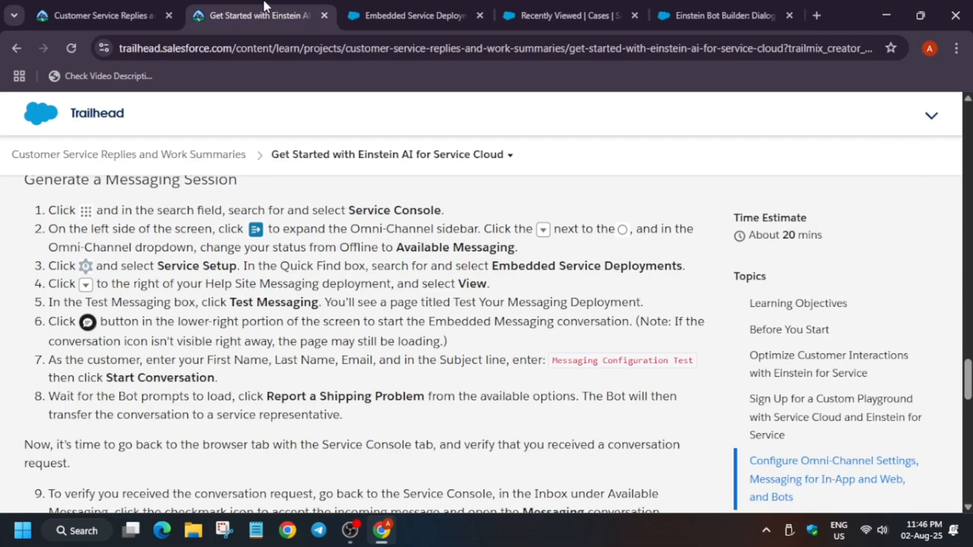
pyautogui.click(256, 16)
pyautogui.click(416, 15)
pyautogui.click(877, 113)
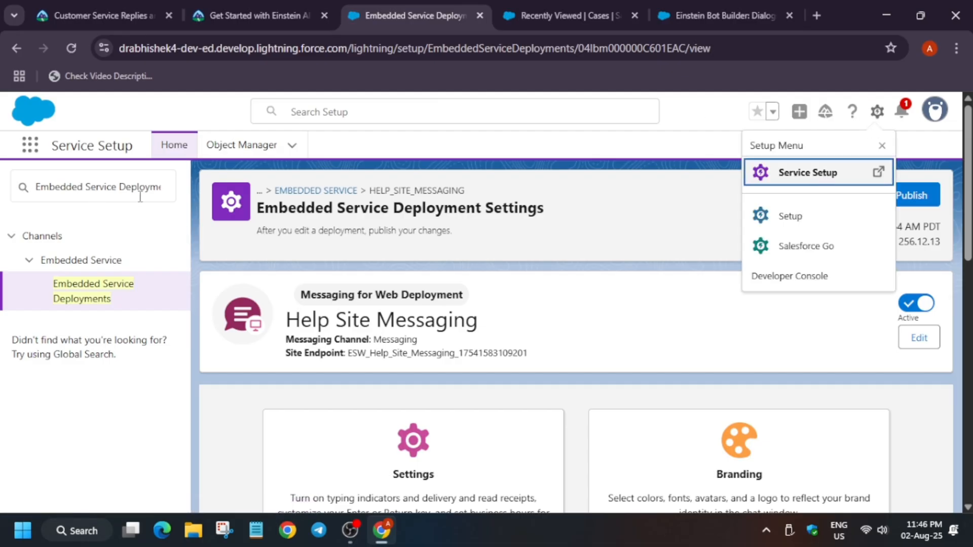
pyautogui.click(576, 330)
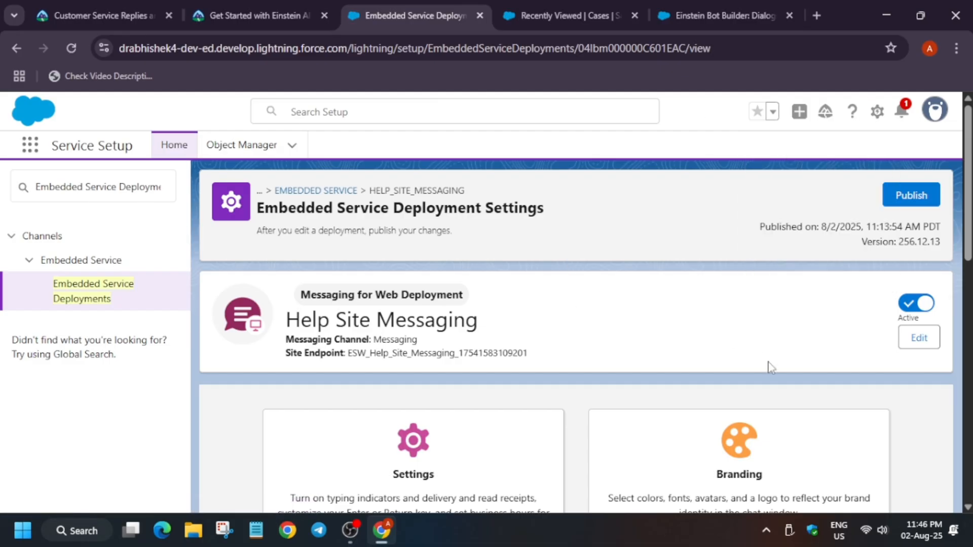
pyautogui.scroll(-10, 786, 413)
pyautogui.scroll(10, 783, 412)
# Step: Launch Test Messaging for the Help Site Messaging deployment
pyautogui.click(261, 10)
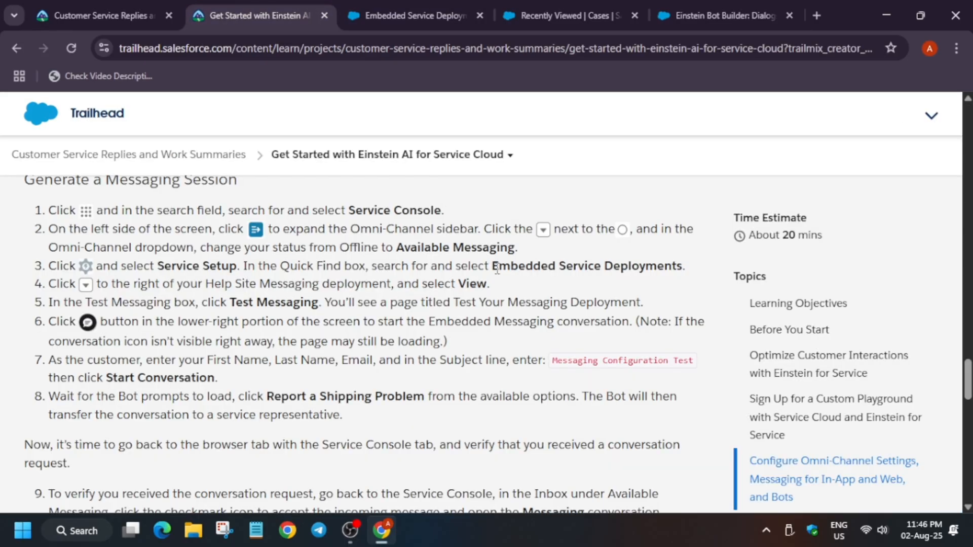
pyautogui.click(413, 16)
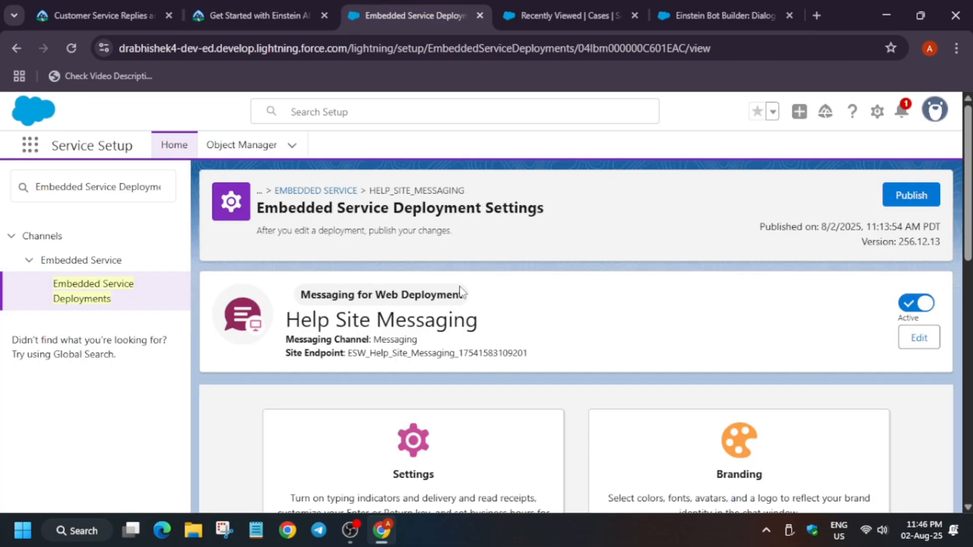
pyautogui.scroll(-6, 428, 463)
pyautogui.scroll(-2, 428, 462)
pyautogui.click(427, 442)
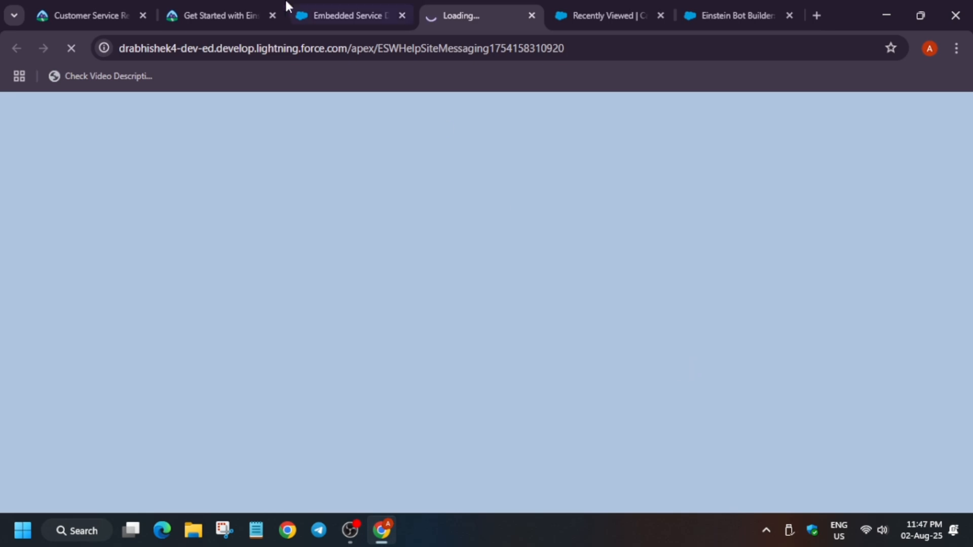
# Step: Copy the subject text Messaging Configuration Test from the Trailhead instructions and return to the test page
pyautogui.moveTo(493, 6); pyautogui.dragTo(354, 6)
pyautogui.click(220, 5)
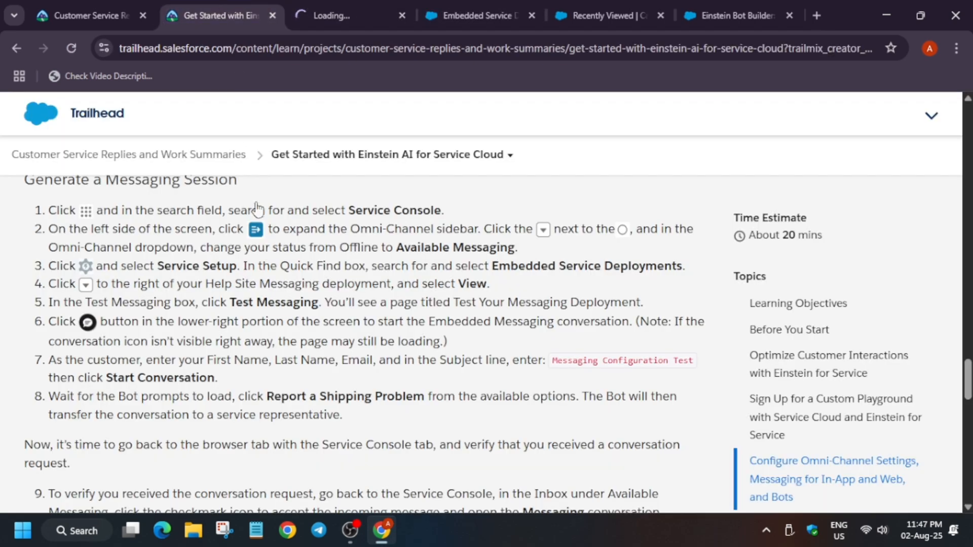
pyautogui.scroll(-2, 355, 344)
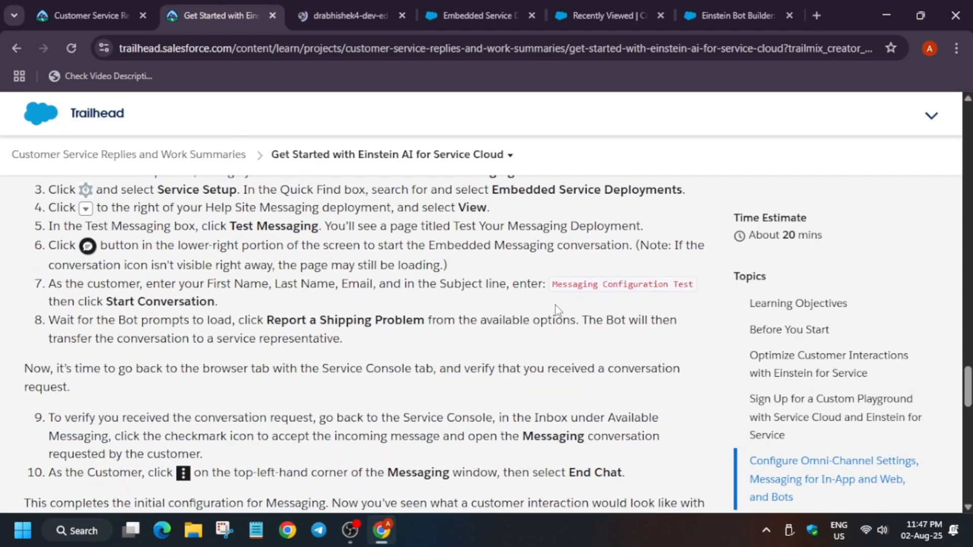
pyautogui.moveTo(553, 289); pyautogui.dragTo(695, 296)
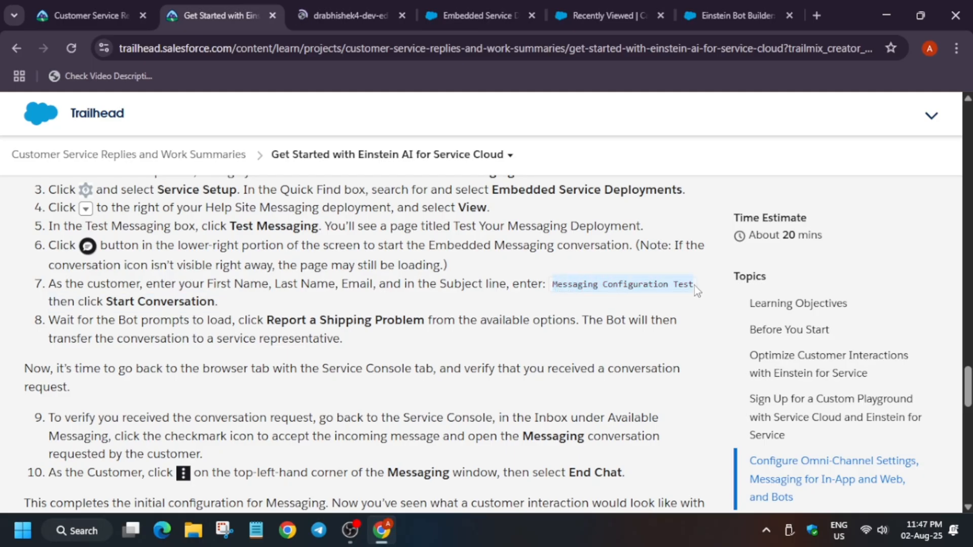
pyautogui.click(348, 2)
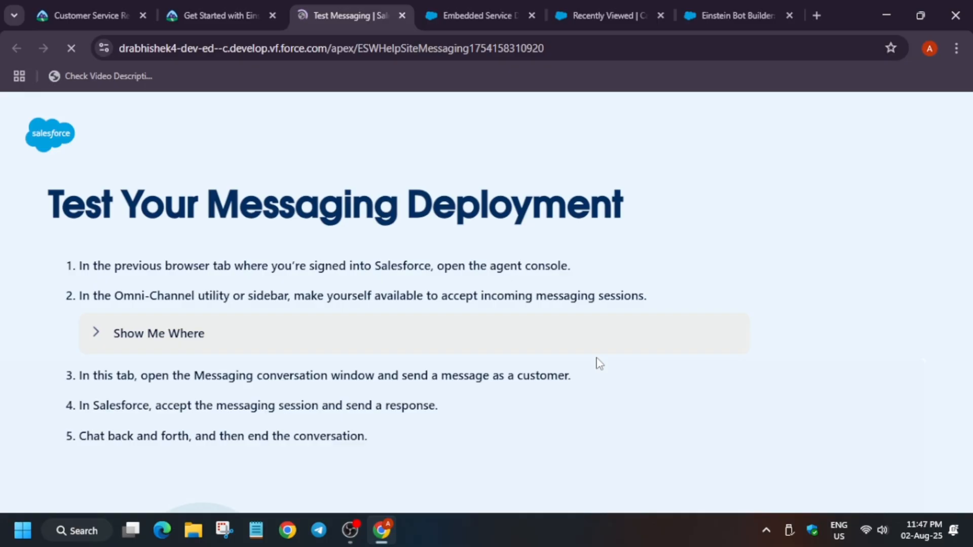
pyautogui.click(147, 7)
pyautogui.click(193, 11)
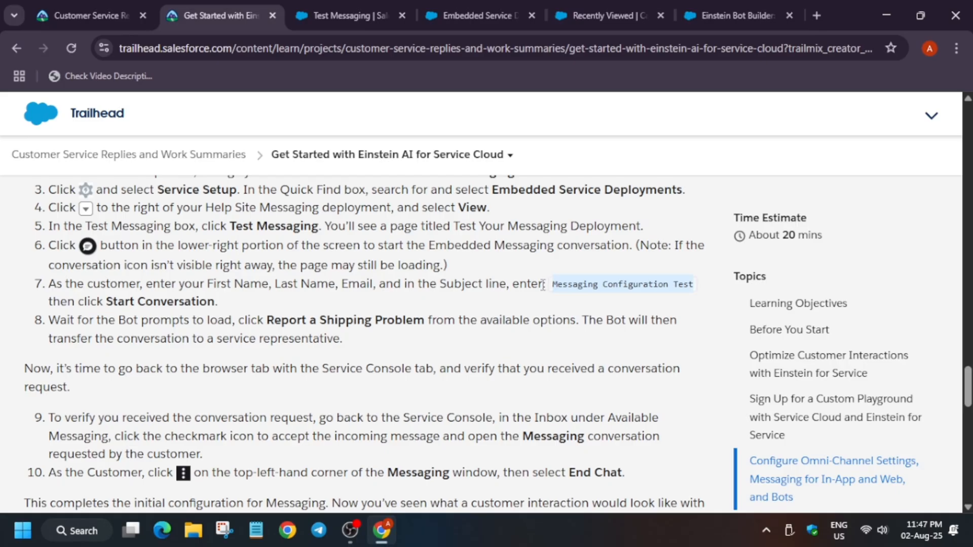
pyautogui.hotkey('ctrl', 'Tab')
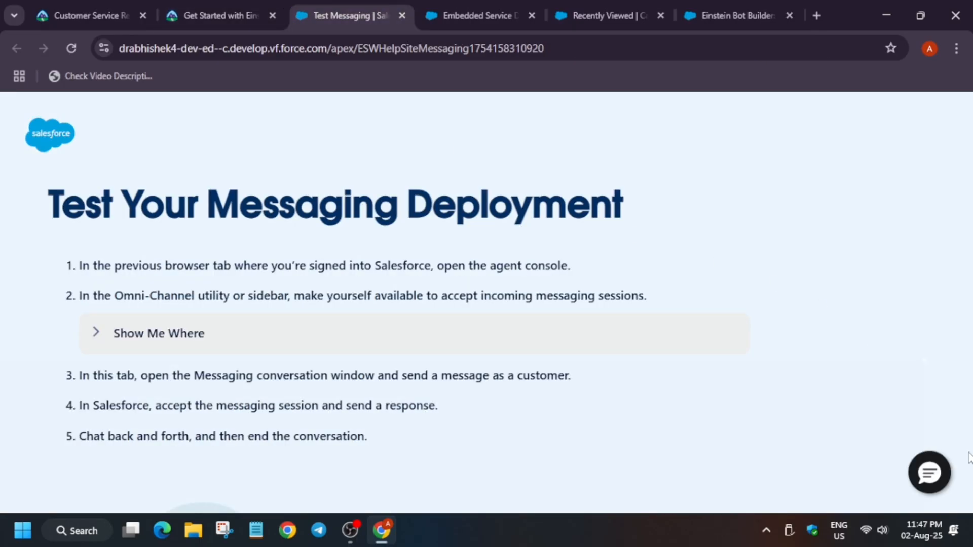
# Step: Open the Messaging conversation window and paste Messaging Configuration Test into the Subject field
pyautogui.click(938, 464)
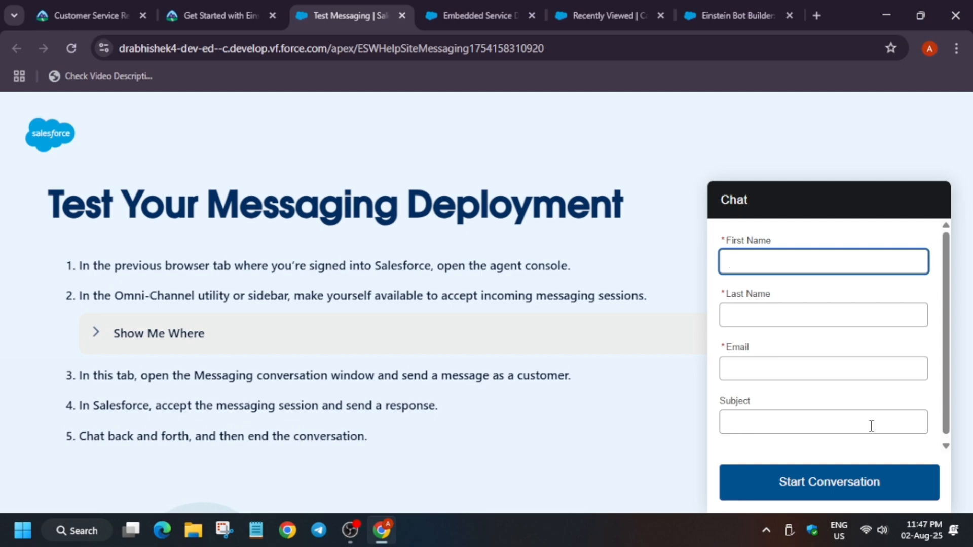
pyautogui.click(825, 421)
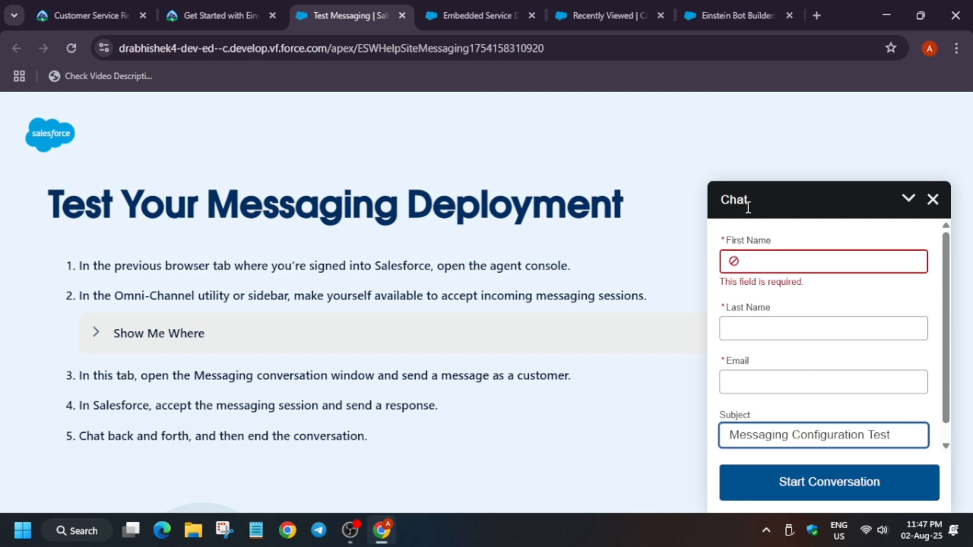
# Step: Enter the customer's first name, last name and e-mail address, then start the conversation
pyautogui.click(748, 262)
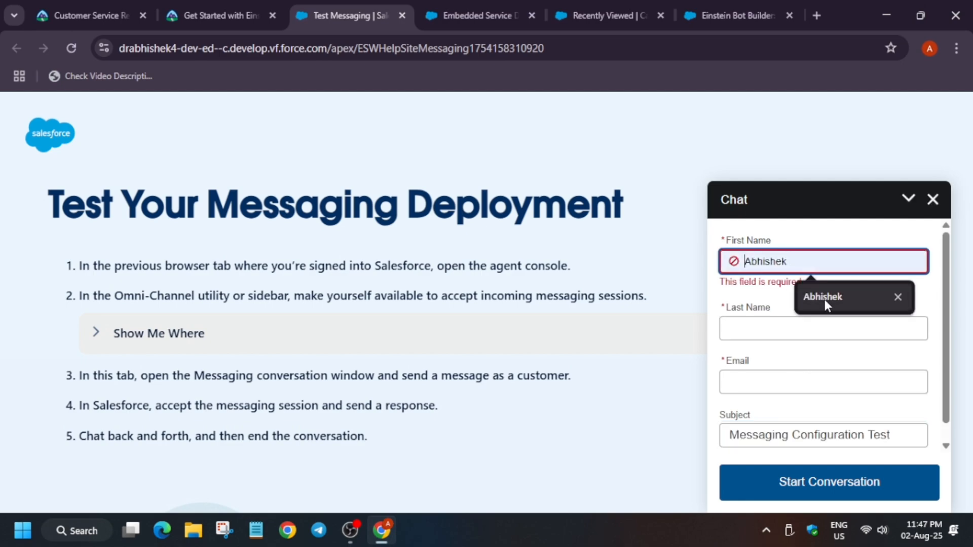
pyautogui.click(825, 298)
pyautogui.click(751, 334)
pyautogui.click(837, 350)
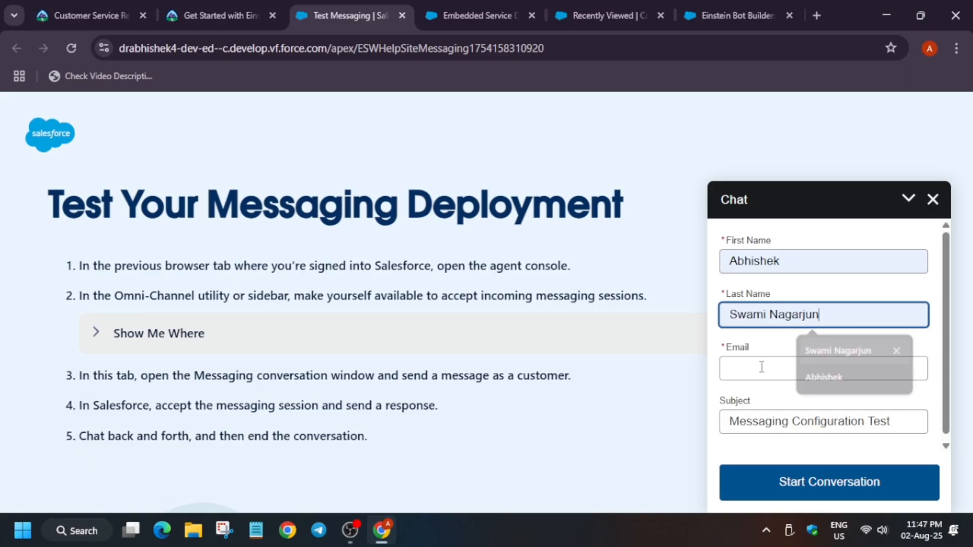
pyautogui.click(761, 367)
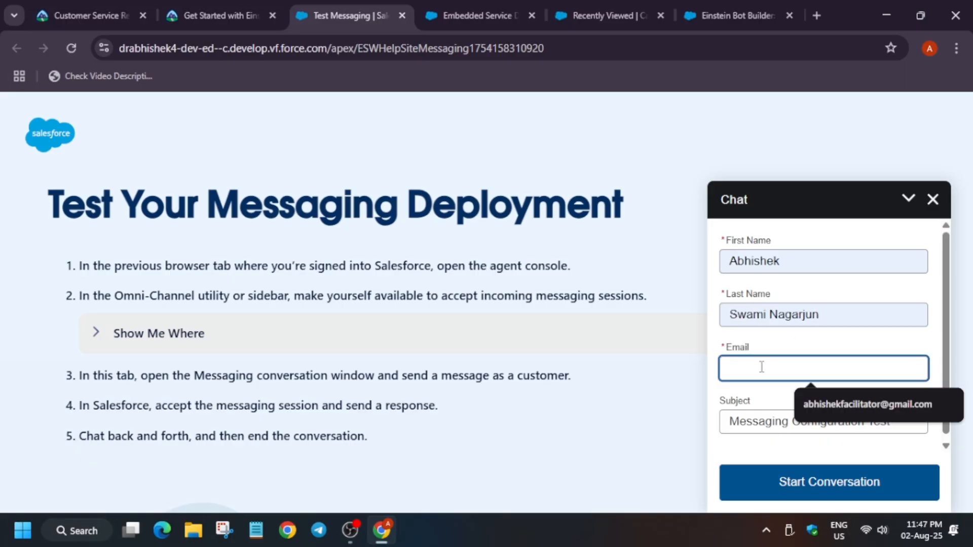
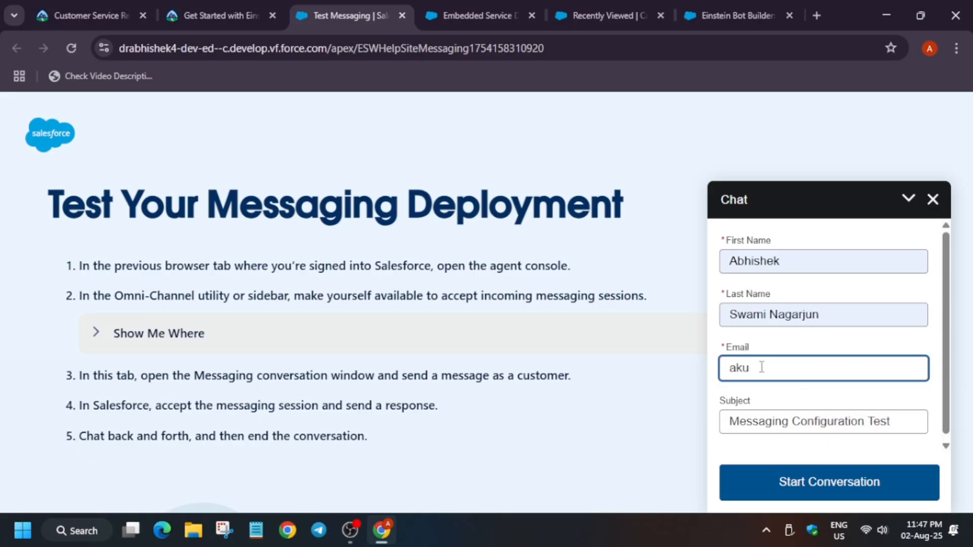
pyautogui.click(797, 487)
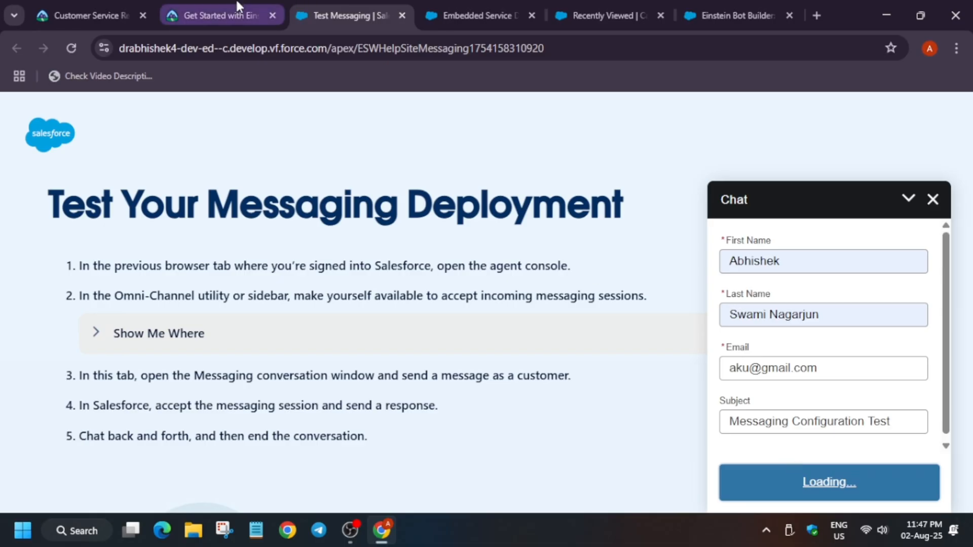
# Step: Check the Trailhead instructions, then choose Report a Shipping Problem in the bot chat to get transferred to an agent
pyautogui.click(218, 15)
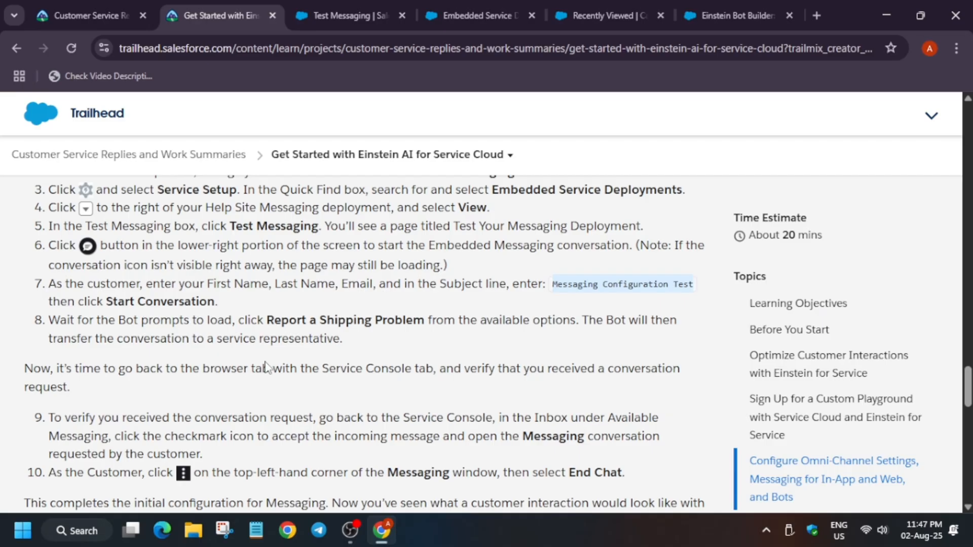
pyautogui.scroll(-2, 616, 336)
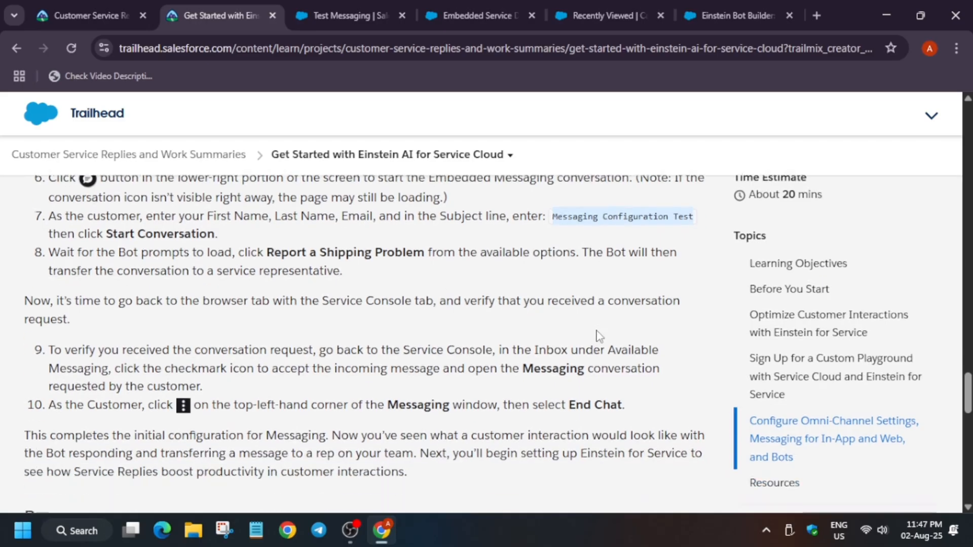
pyautogui.scroll(-10, 594, 333)
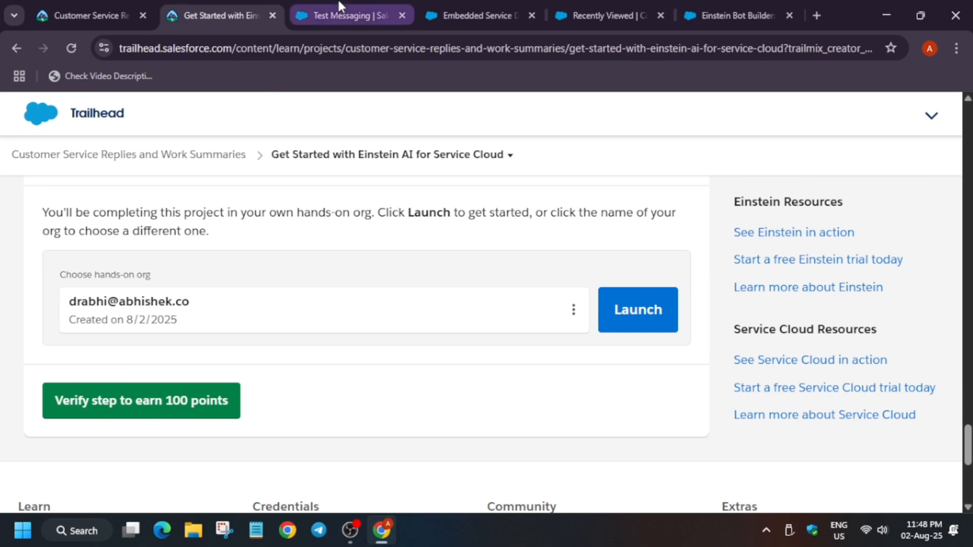
pyautogui.click(344, 16)
pyautogui.click(844, 376)
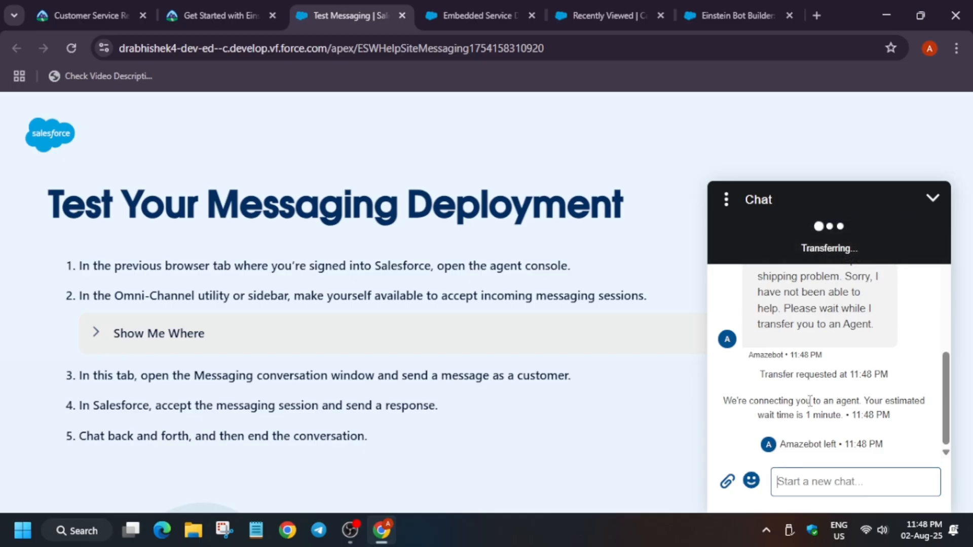
# Step: Verify the Trailhead step to earn 100 points and close the assessment complete dialog
pyautogui.scroll(2, 810, 403)
pyautogui.click(207, 6)
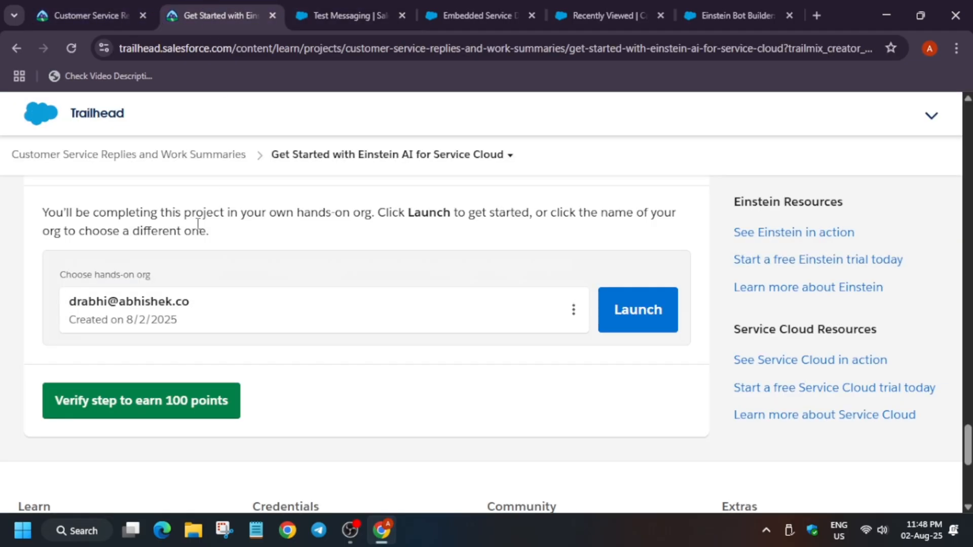
pyautogui.click(205, 405)
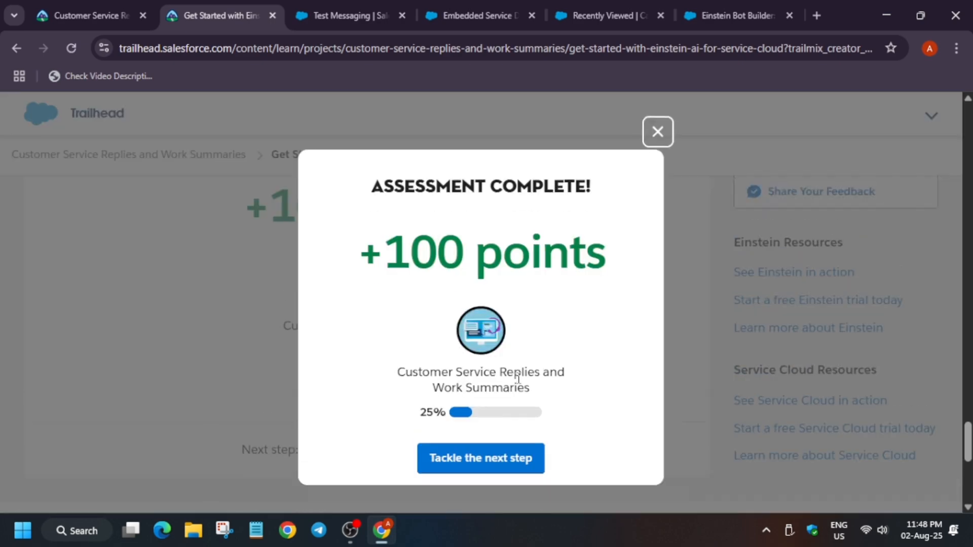
pyautogui.click(658, 132)
# Step: Return to the Customer Service Replies and Work Summaries project page through the breadcrumb link
pyautogui.scroll(10, 601, 194)
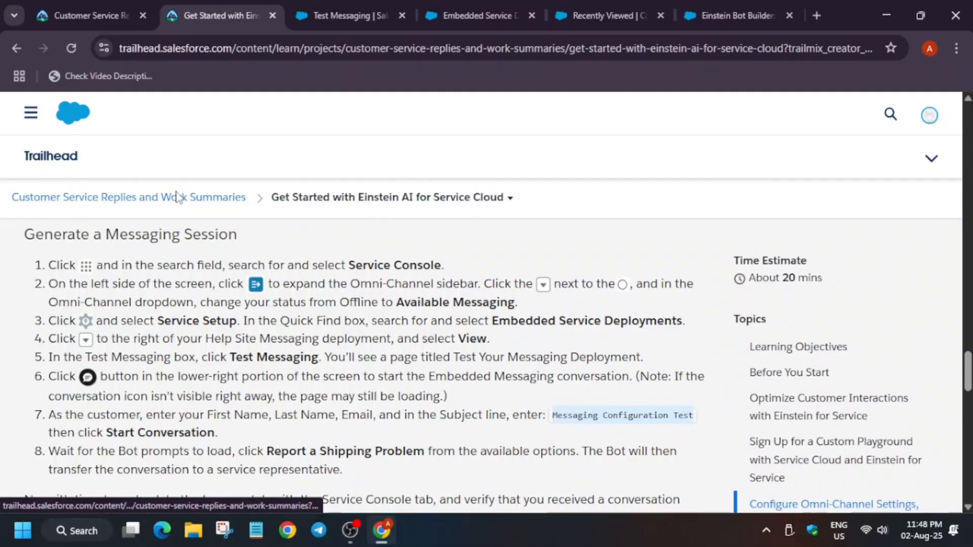
pyautogui.click(177, 197)
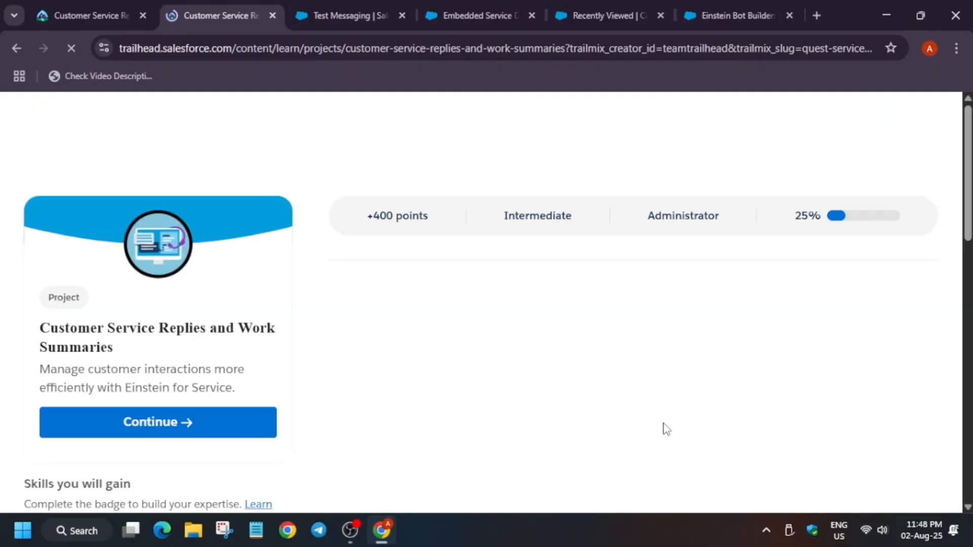